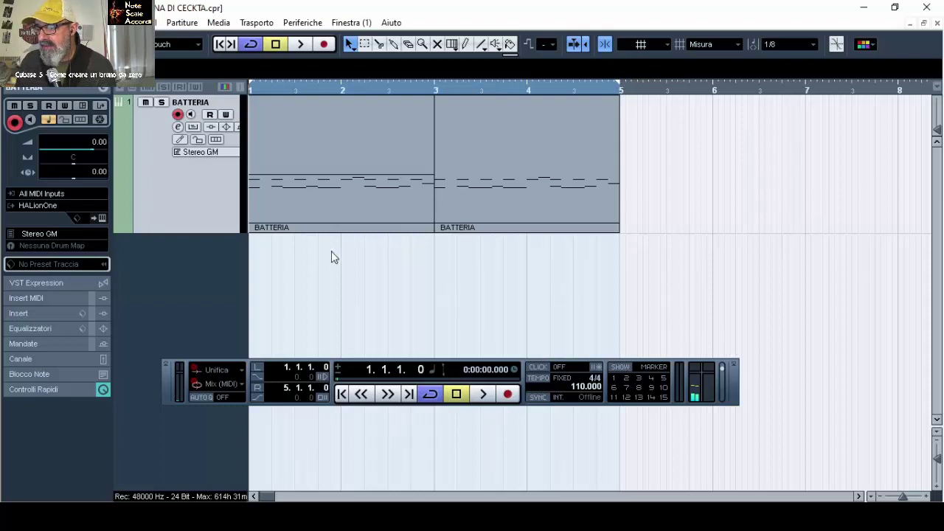
# - Copy the two BATTERIA parts spanning bars 1 to 5 and place the copies starting at bar 6
pyautogui.moveTo(331, 257); pyautogui.dragTo(506, 201)
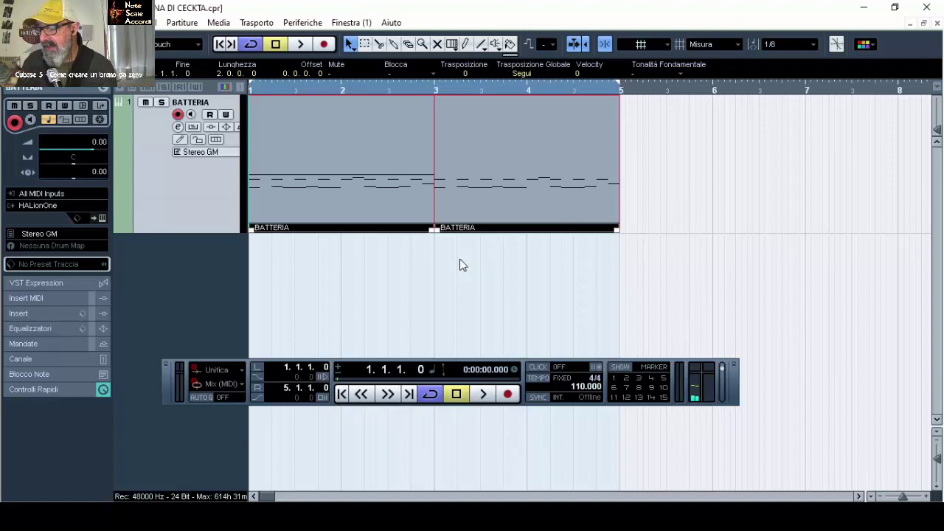
pyautogui.click(402, 272)
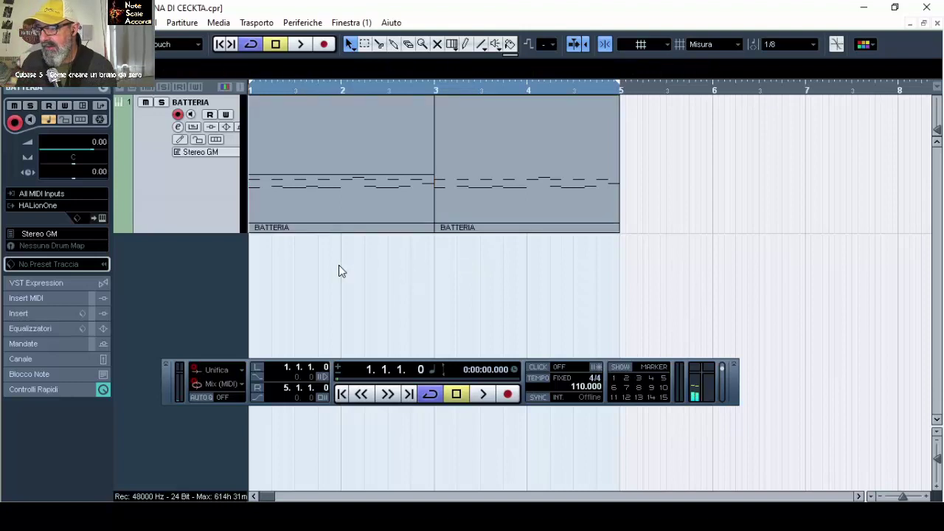
pyautogui.moveTo(338, 264); pyautogui.dragTo(506, 177)
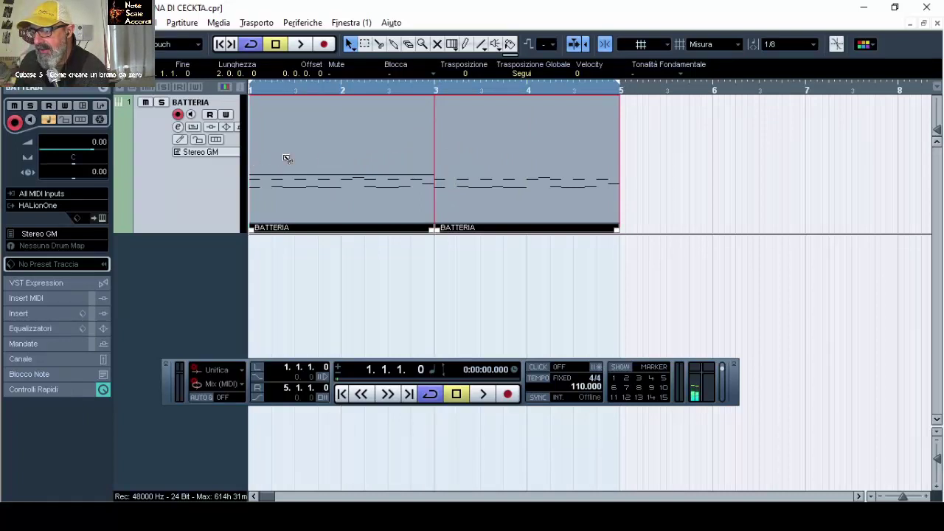
pyautogui.moveTo(287, 159); pyautogui.dragTo(715, 154)
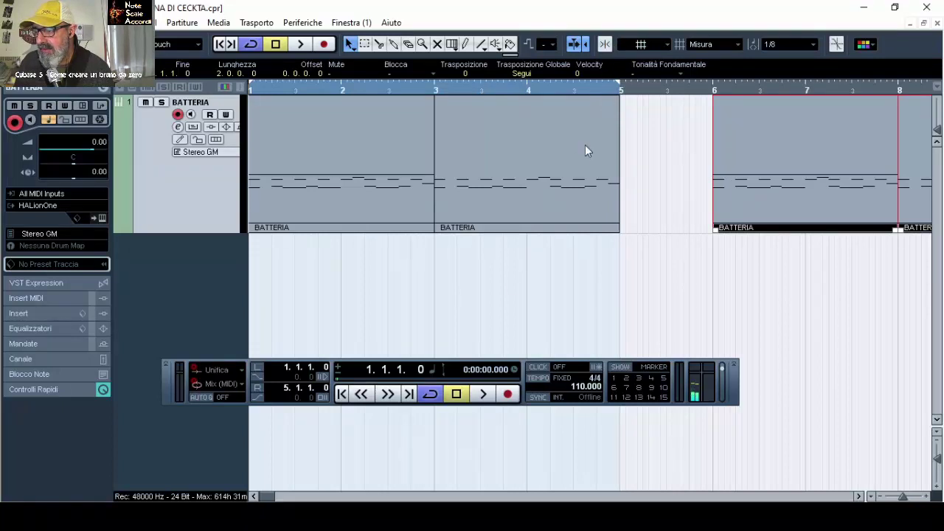
# - Shift the copied drum parts slightly past bar 6 with snap temporarily disabled
pyautogui.click(606, 43)
pyautogui.moveTo(752, 182)
pyautogui.mouseDown()
pyautogui.moveTo(823, 186)
pyautogui.moveTo(732, 181)
pyautogui.moveTo(843, 188)
pyautogui.moveTo(730, 185)
pyautogui.moveTo(763, 194)
pyautogui.mouseUp()
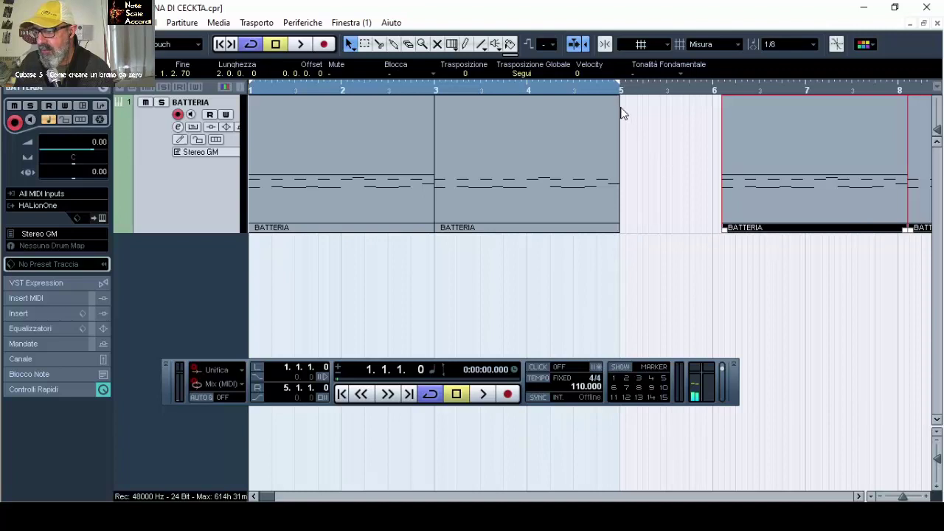
pyautogui.click(609, 49)
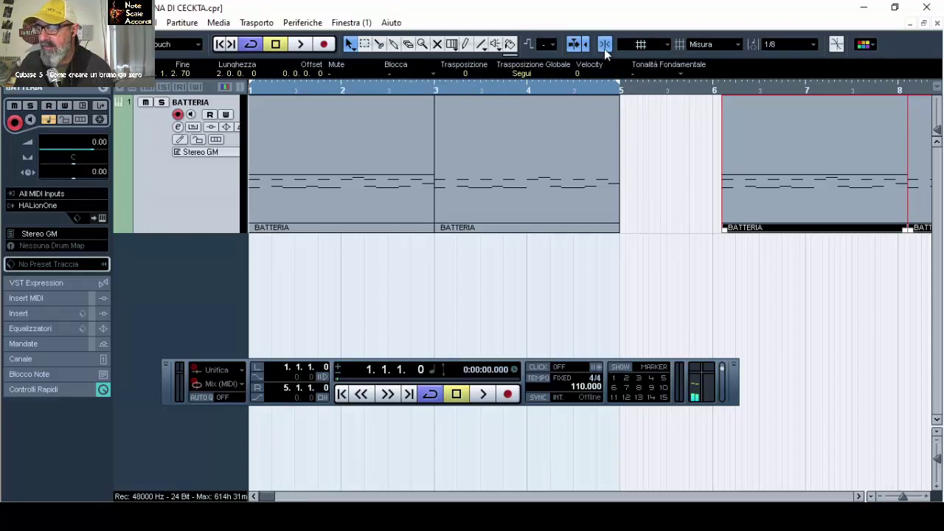
# - Move the two copied drum parts so they start at bar 5, directly after the originals
pyautogui.moveTo(749, 163); pyautogui.dragTo(706, 141)
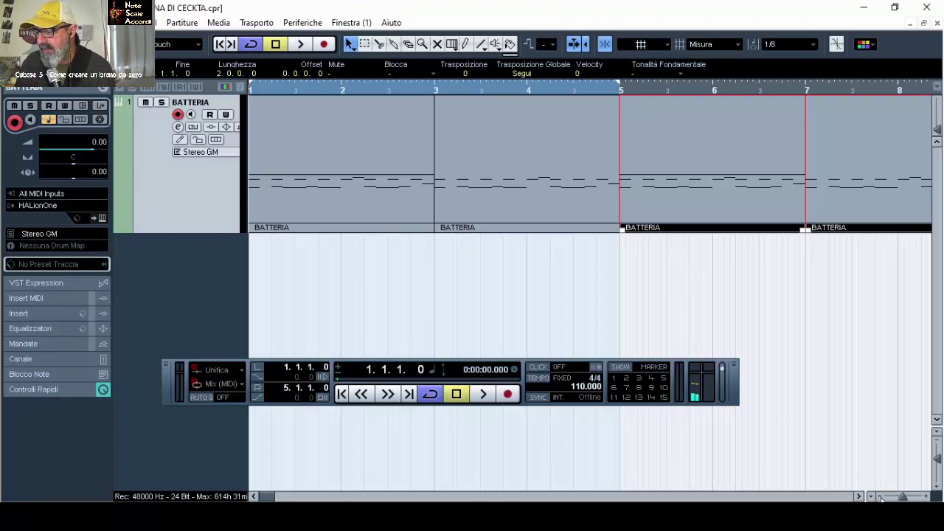
pyautogui.click(881, 498)
pyautogui.click(881, 498)
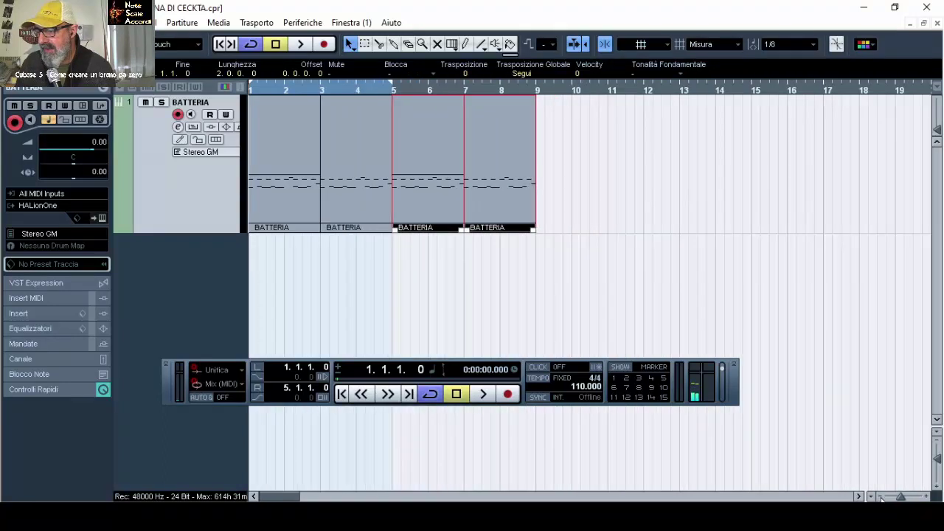
pyautogui.click(926, 498)
pyautogui.click(926, 498)
pyautogui.click(926, 498)
pyautogui.click(926, 498)
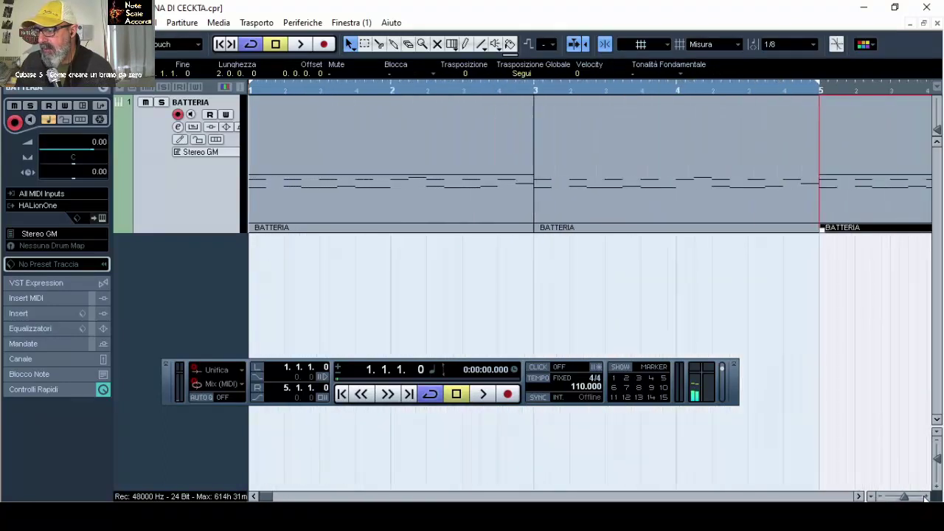
pyautogui.click(926, 498)
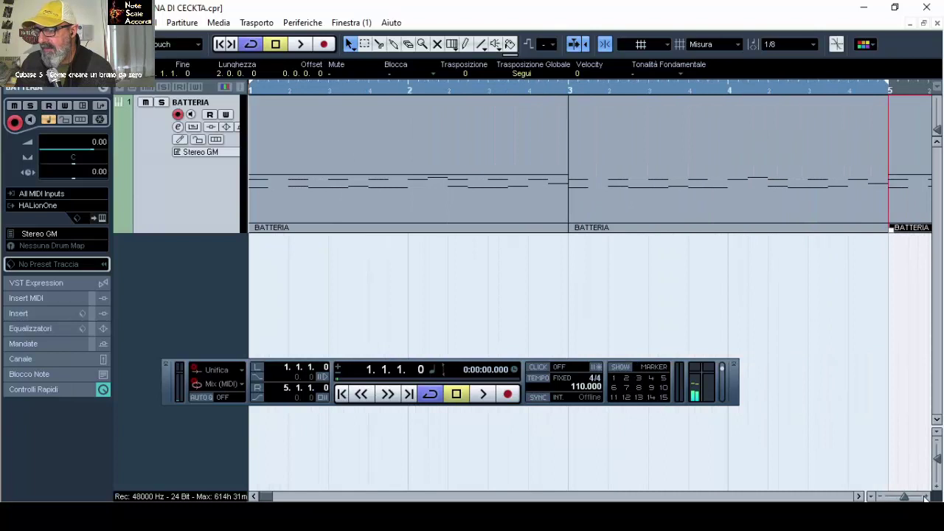
pyautogui.click(883, 499)
pyautogui.click(884, 499)
pyautogui.click(884, 499)
pyautogui.click(884, 498)
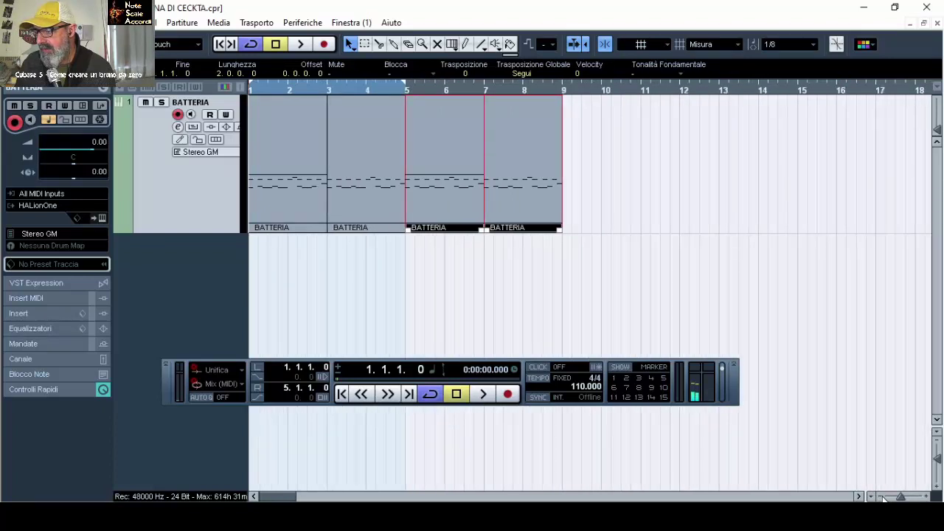
pyautogui.click(884, 498)
# - Copy the four BATTERIA parts spanning bars 1 to 9 and align the copies to start at bar 9
pyautogui.moveTo(300, 273); pyautogui.dragTo(485, 195)
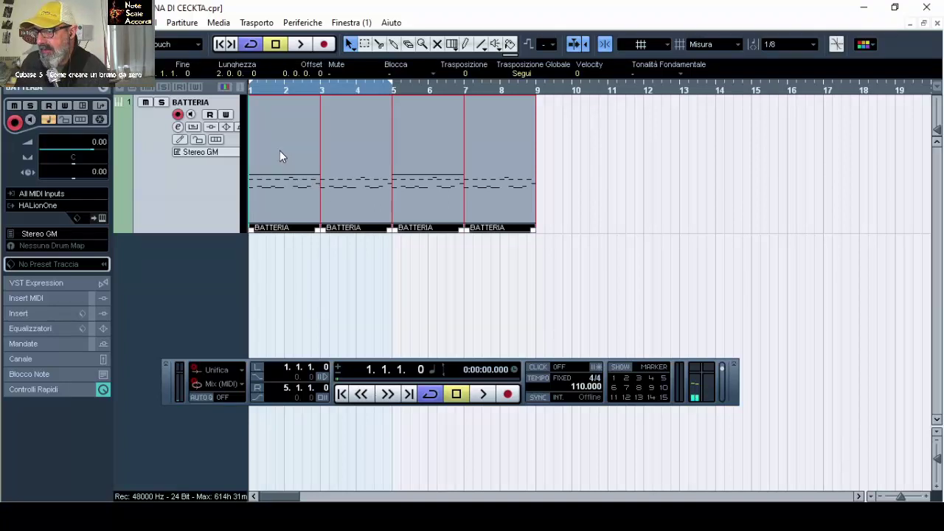
pyautogui.moveTo(280, 156); pyautogui.dragTo(664, 155)
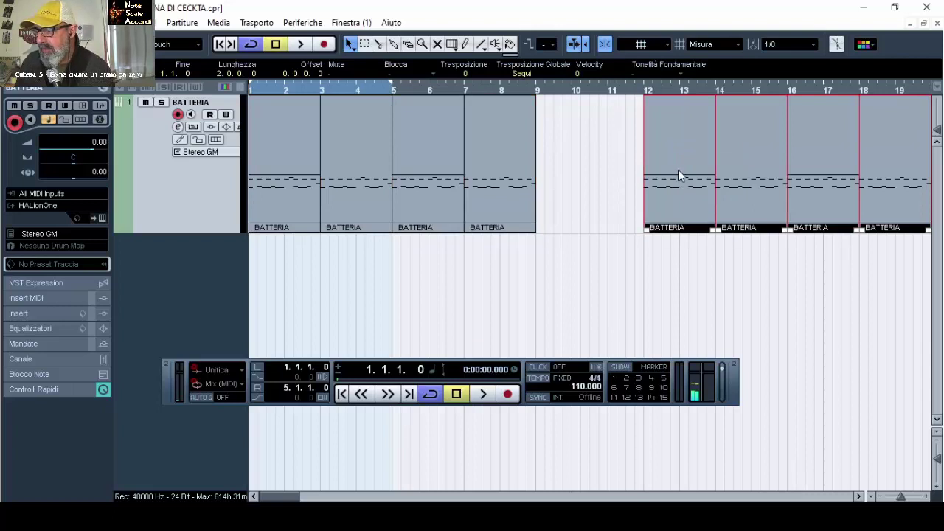
pyautogui.moveTo(678, 170); pyautogui.dragTo(587, 156)
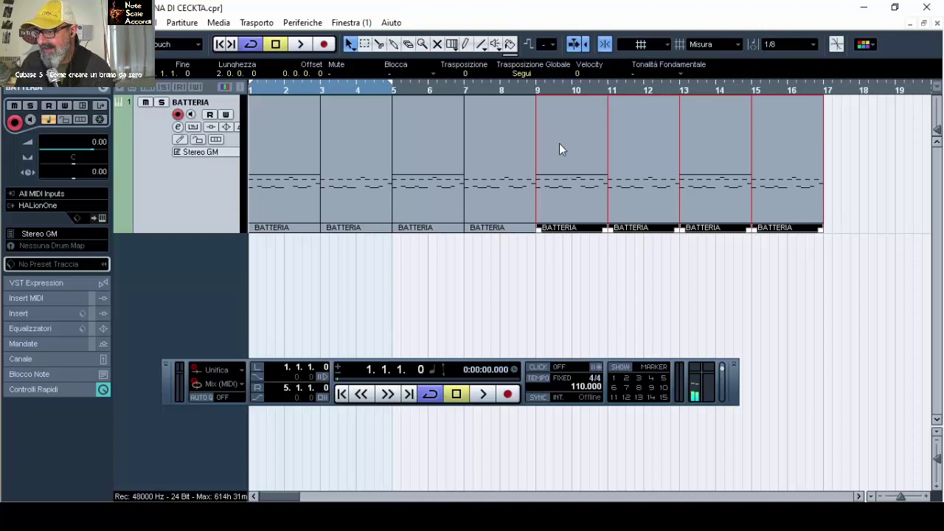
pyautogui.hotkey('ctrl', 'Right')
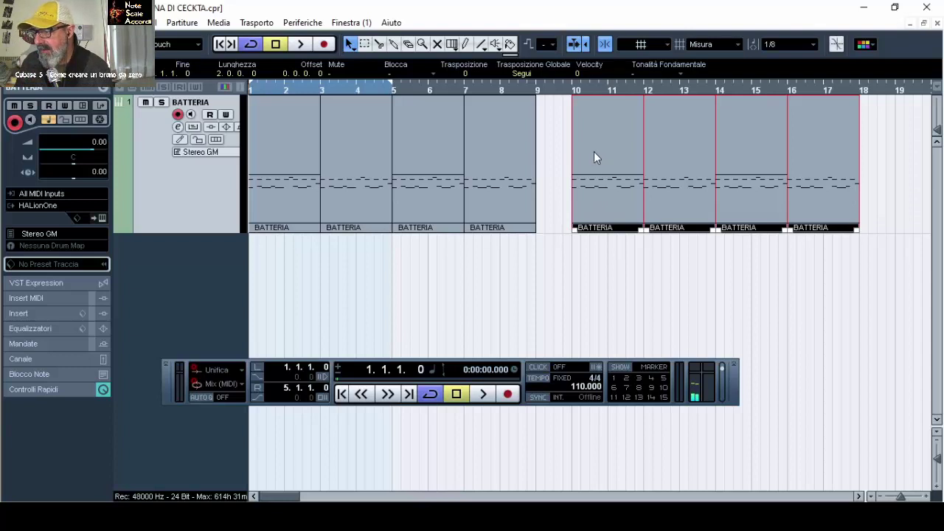
pyautogui.hotkey('ctrl', 'Left')
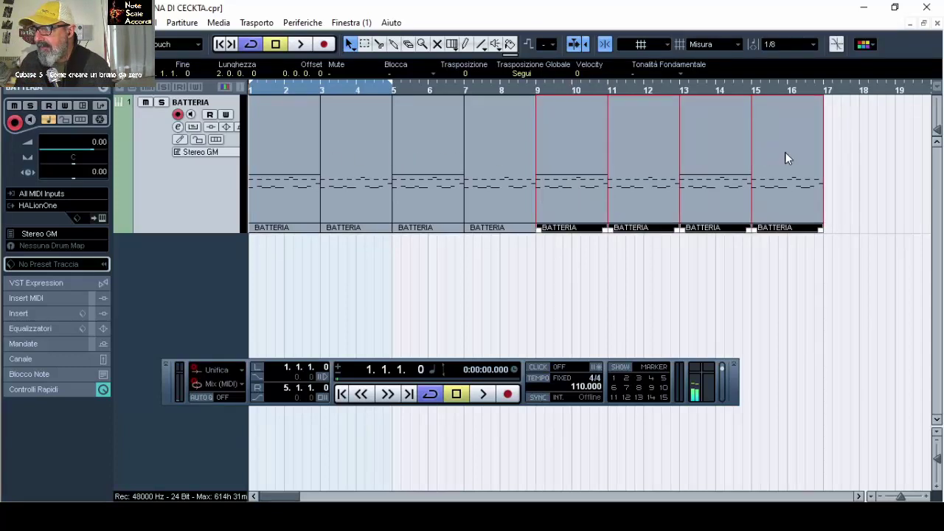
pyautogui.click(416, 264)
pyautogui.moveTo(305, 280); pyautogui.dragTo(771, 198)
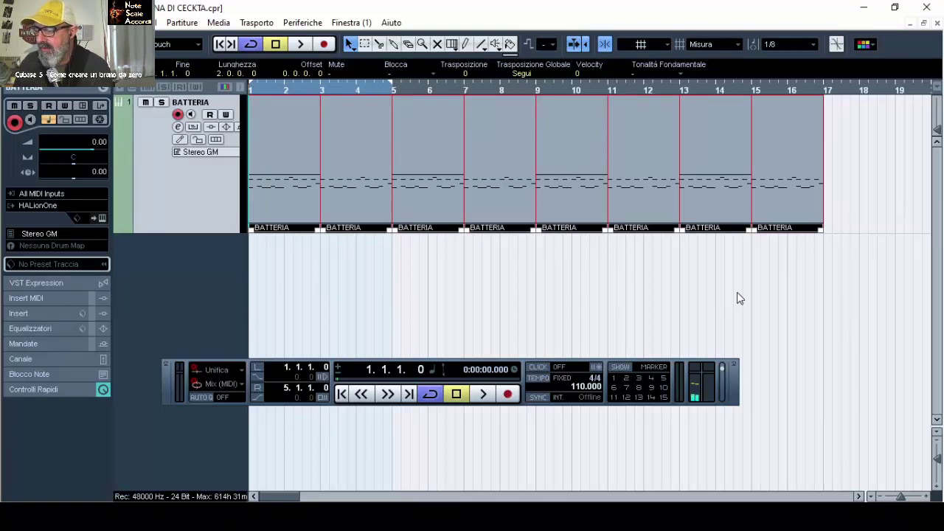
pyautogui.click(291, 292)
pyautogui.moveTo(293, 266); pyautogui.dragTo(794, 193)
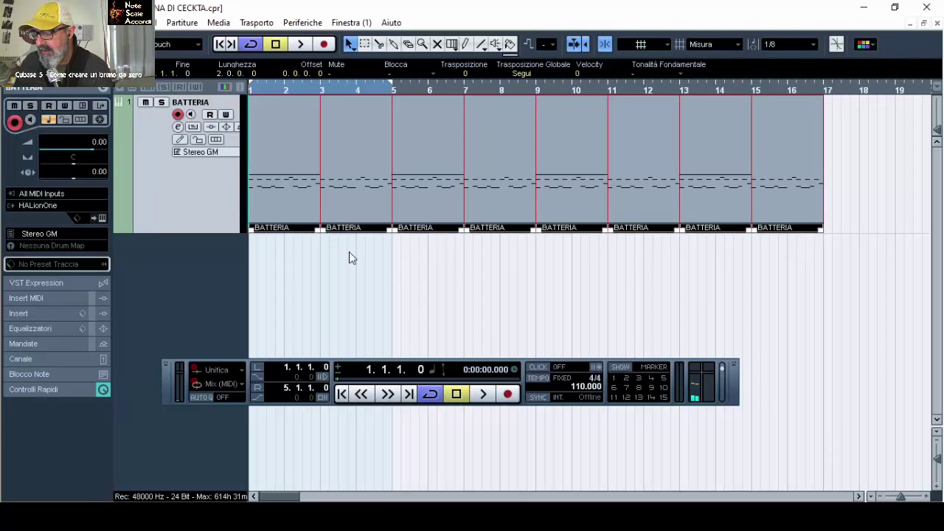
pyautogui.moveTo(296, 276); pyautogui.dragTo(290, 322)
pyautogui.click(682, 259)
pyautogui.click(631, 192)
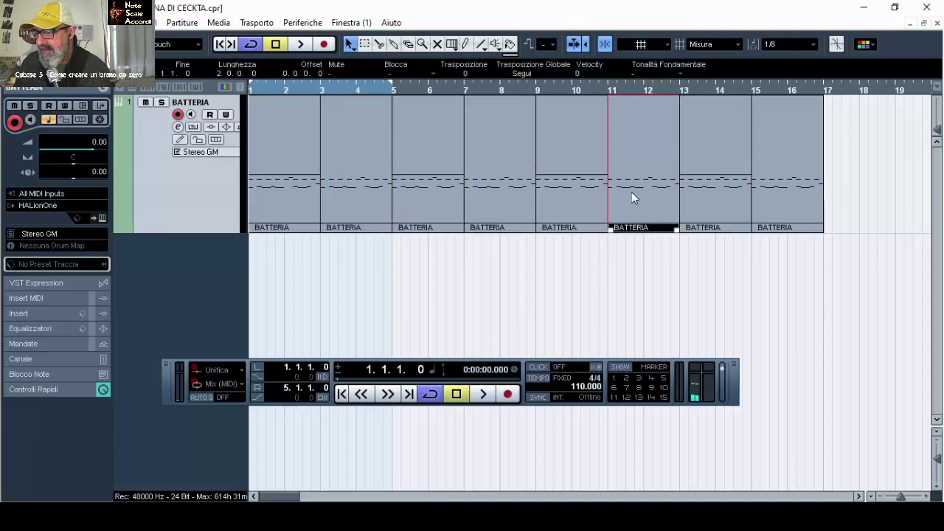
pyautogui.click(562, 258)
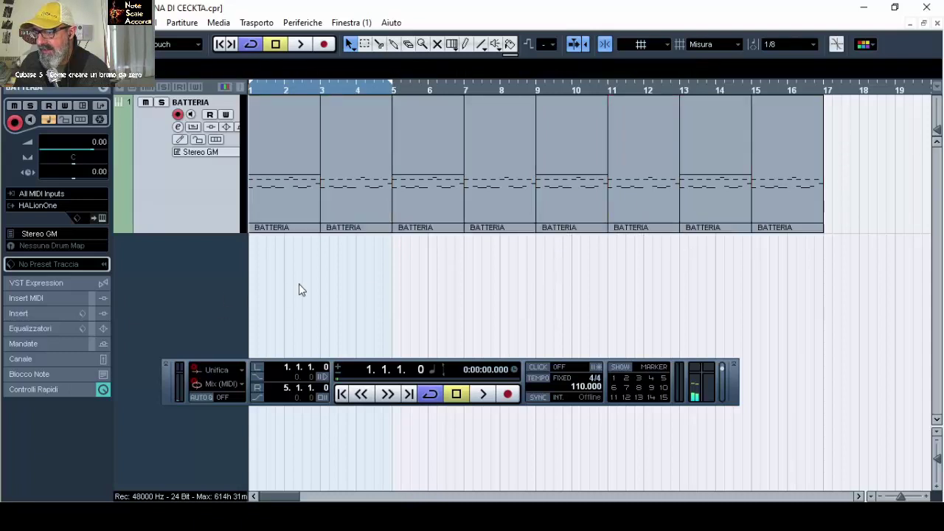
# - Copy all eight BATTERIA parts spanning bars 1 to 17 and align the copies to start at bar 17
pyautogui.moveTo(299, 288); pyautogui.dragTo(865, 203)
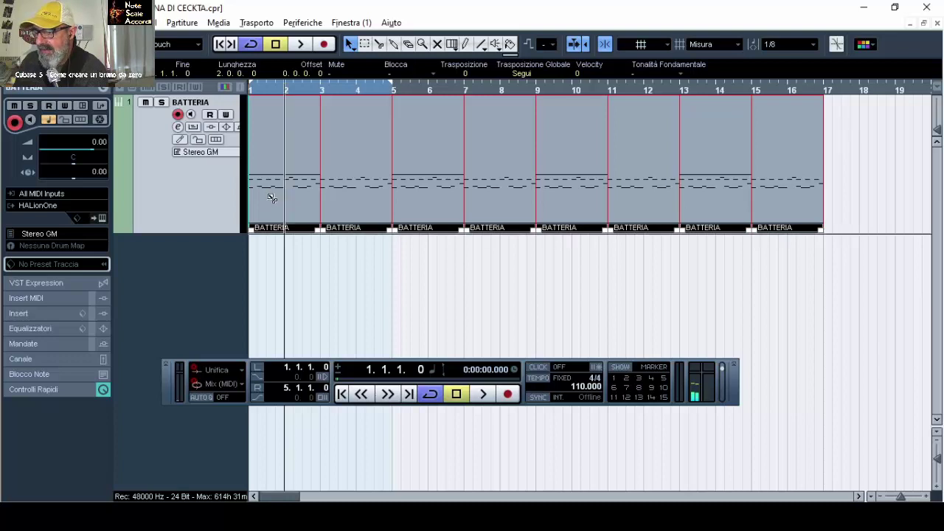
pyautogui.moveTo(272, 198); pyautogui.dragTo(872, 185)
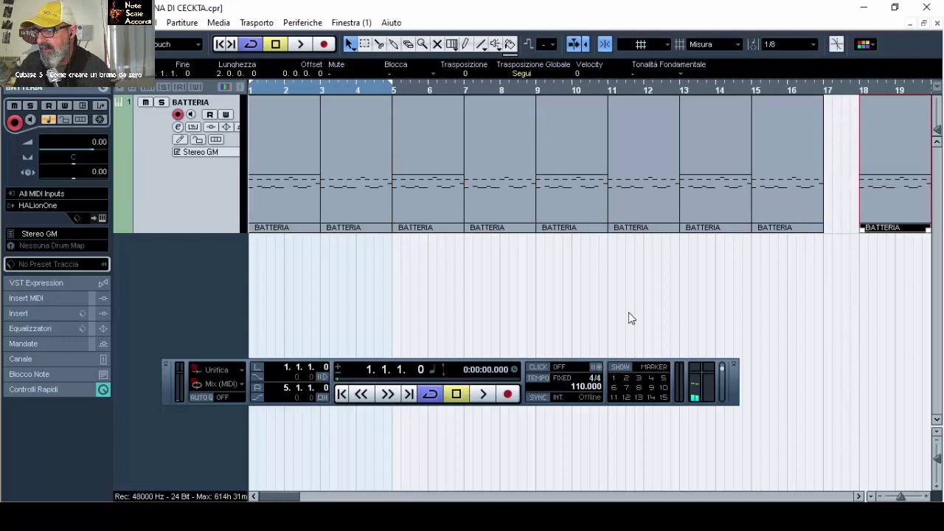
pyautogui.click(881, 497)
pyautogui.click(881, 498)
pyautogui.click(881, 497)
pyautogui.click(881, 498)
pyautogui.click(881, 497)
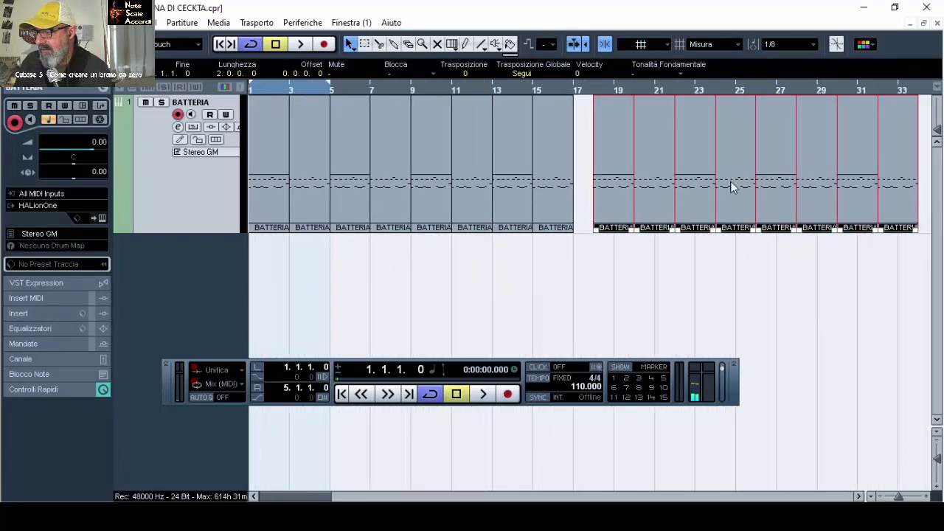
pyautogui.moveTo(598, 146); pyautogui.dragTo(589, 144)
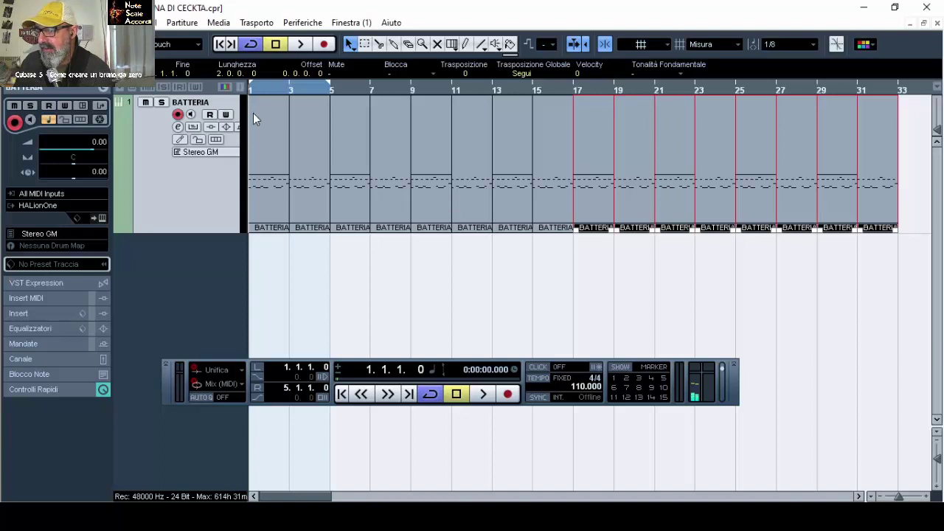
pyautogui.click(263, 214)
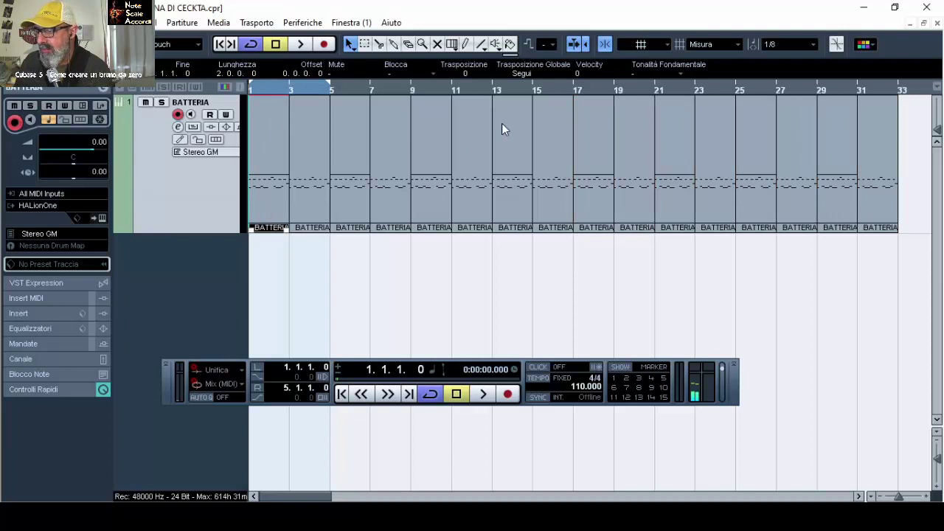
pyautogui.click(555, 105)
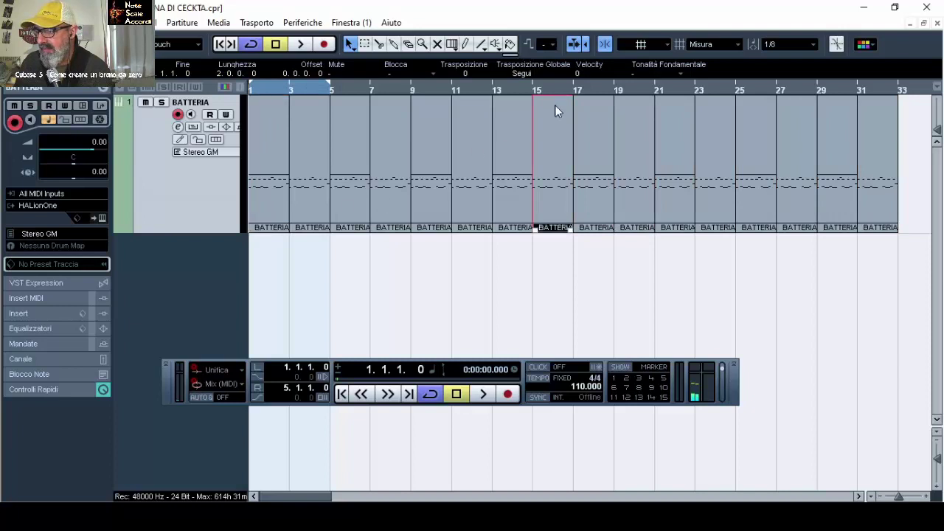
pyautogui.click(596, 136)
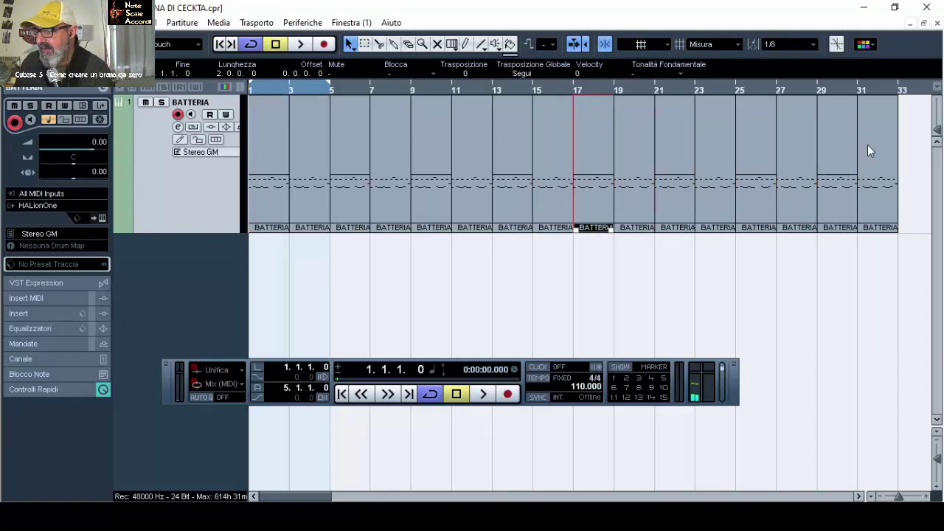
pyautogui.click(887, 129)
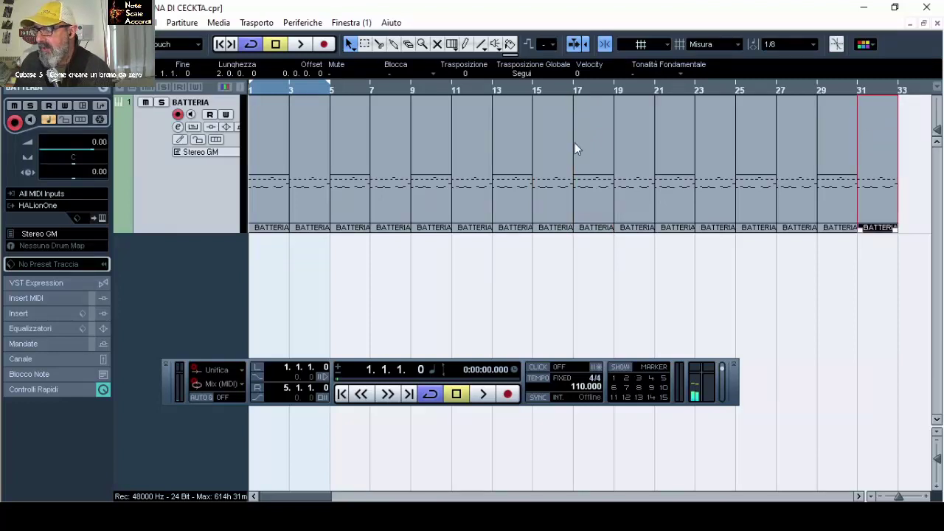
pyautogui.click(581, 256)
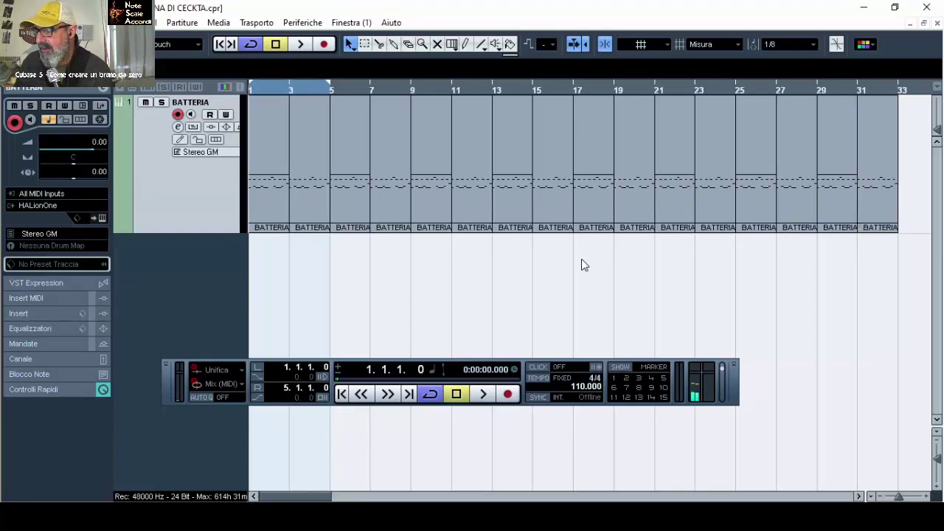
# - Colour the eight BATTERIA parts from bar 17 to bar 33 red
pyautogui.moveTo(582, 251); pyautogui.dragTo(881, 185)
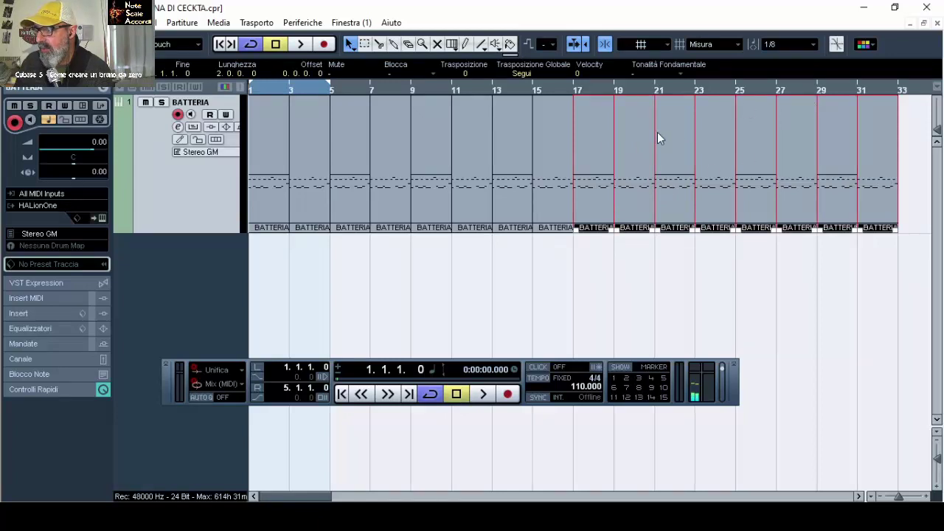
pyautogui.click(889, 276)
pyautogui.moveTo(906, 246); pyautogui.dragTo(589, 185)
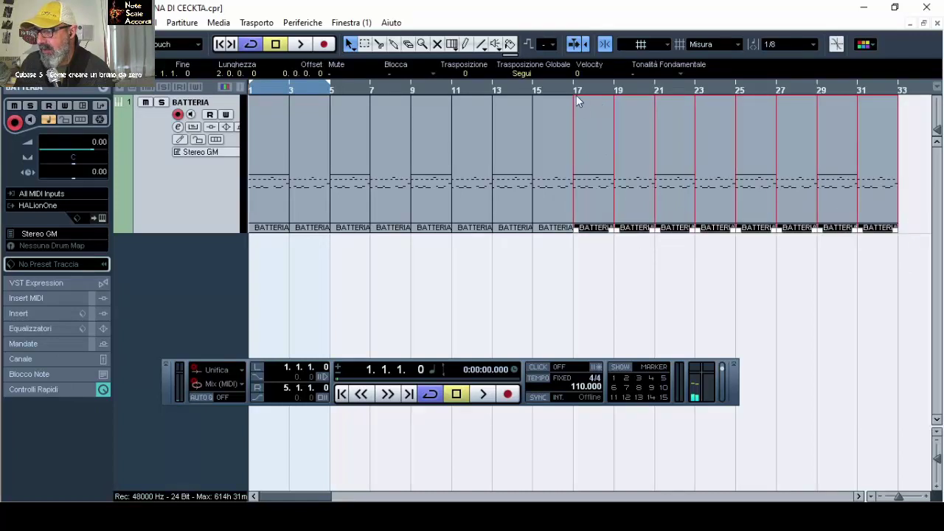
pyautogui.click(867, 46)
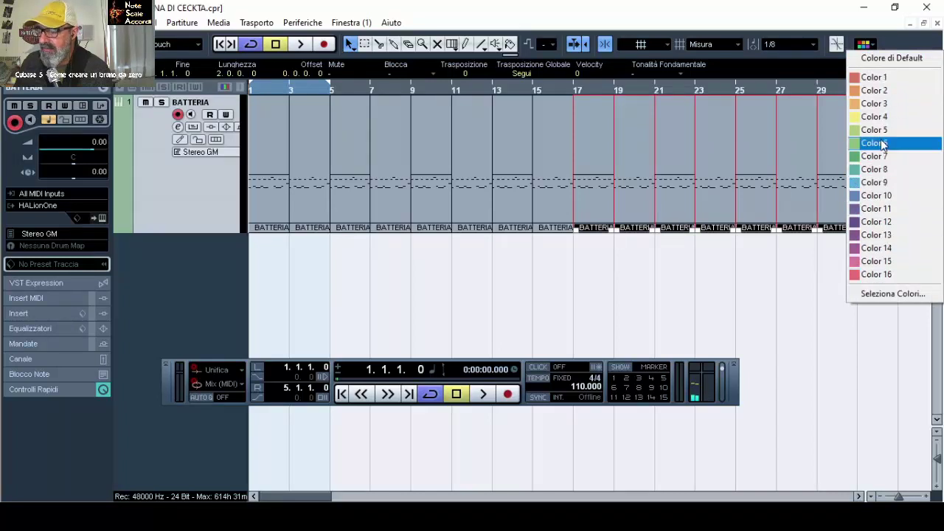
pyautogui.click(884, 90)
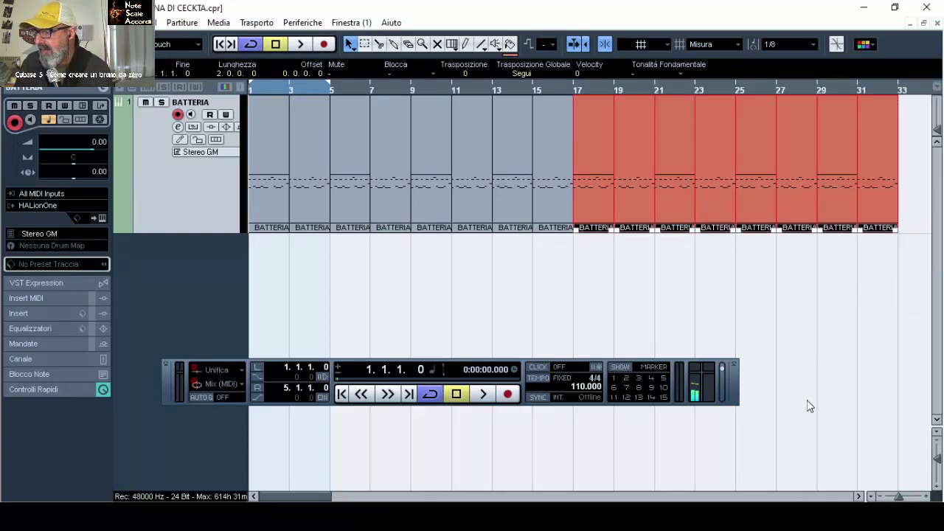
pyautogui.click(773, 315)
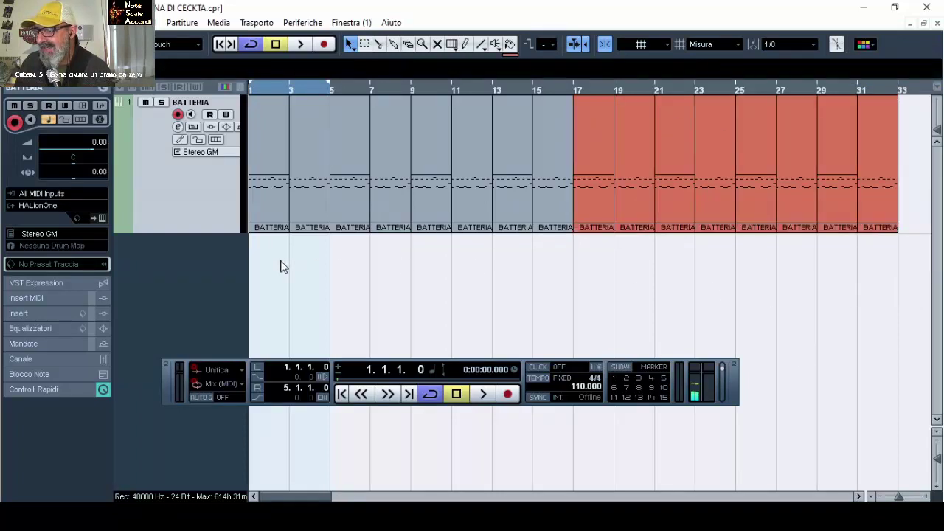
pyautogui.moveTo(281, 260); pyautogui.dragTo(867, 179)
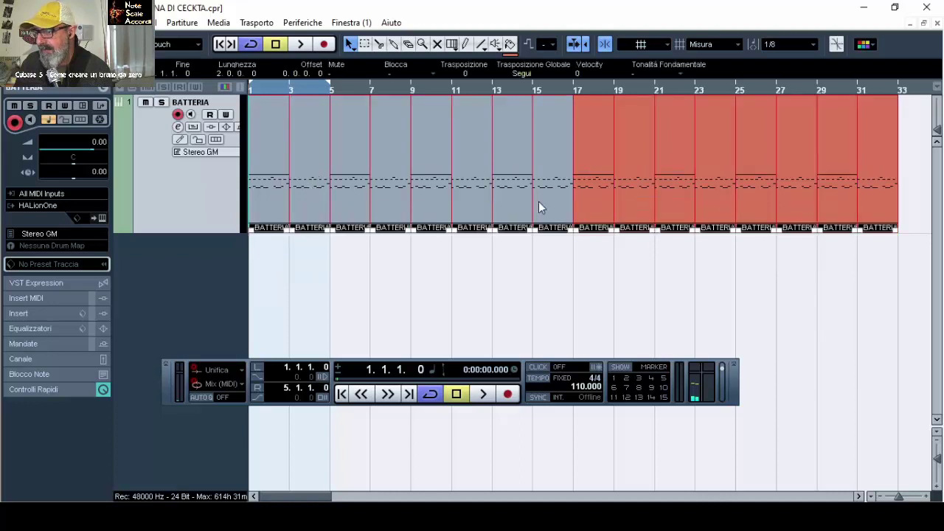
pyautogui.click(636, 293)
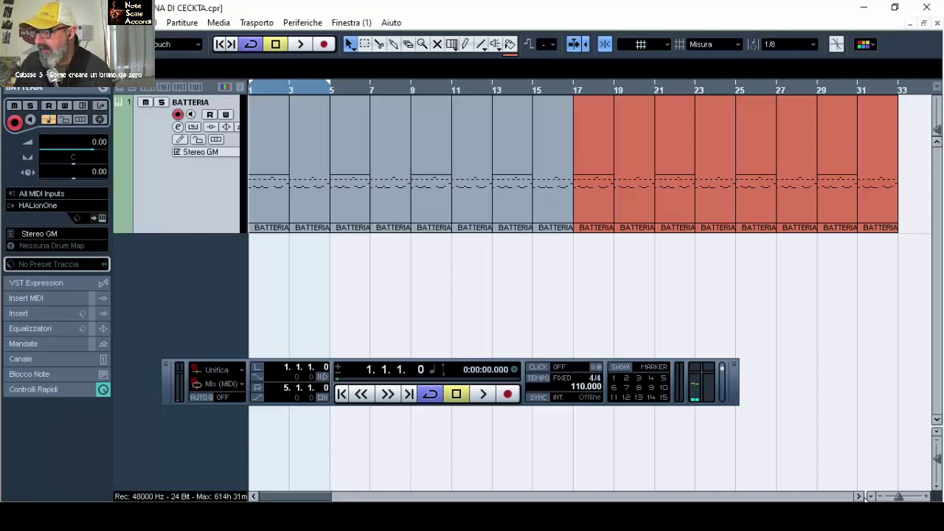
# - Copy the eight red BATTERIA parts spanning bars 17 to 33 and align the copies to start at bar 33
pyautogui.click(860, 497)
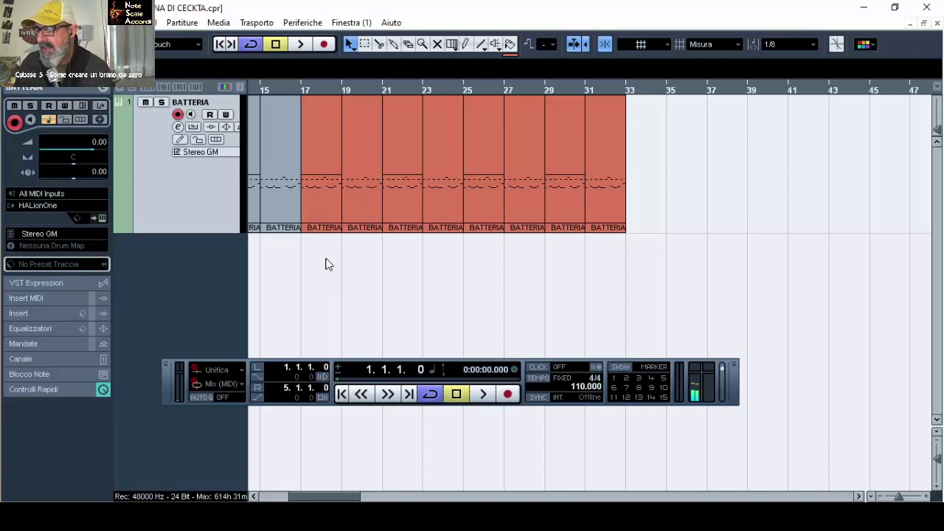
pyautogui.moveTo(327, 258); pyautogui.dragTo(705, 174)
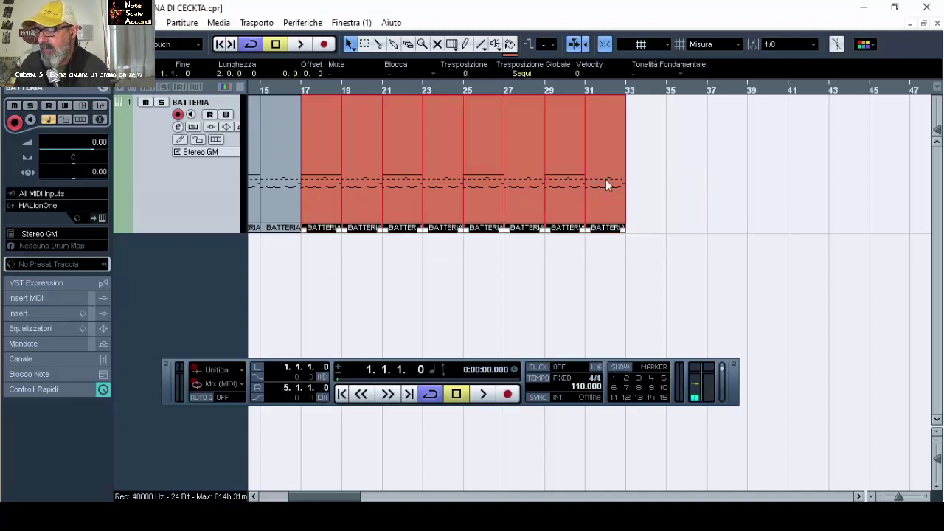
pyautogui.moveTo(320, 177); pyautogui.dragTo(315, 196)
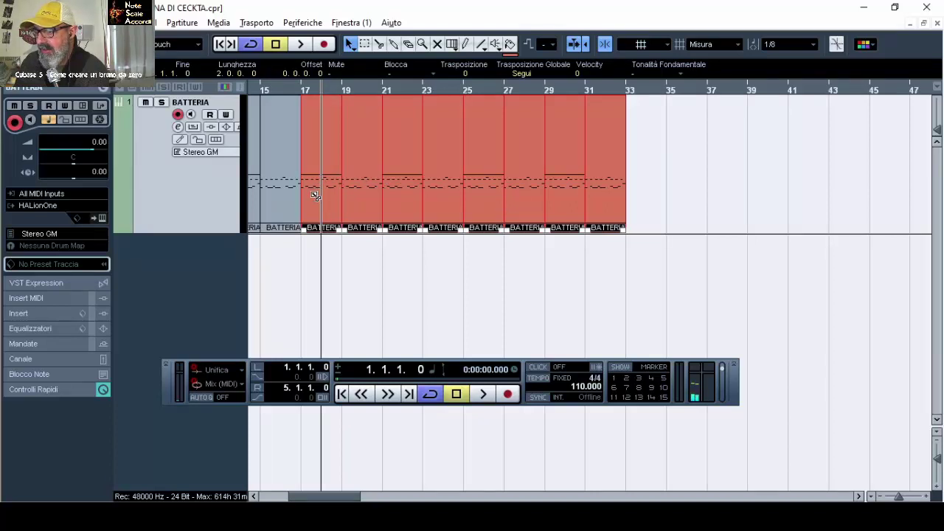
pyautogui.moveTo(315, 195); pyautogui.dragTo(643, 186)
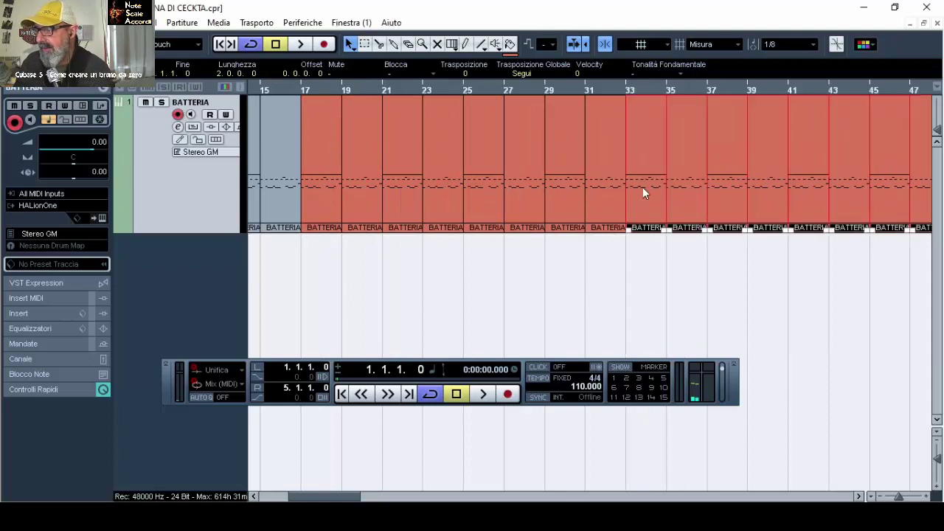
pyautogui.click(860, 496)
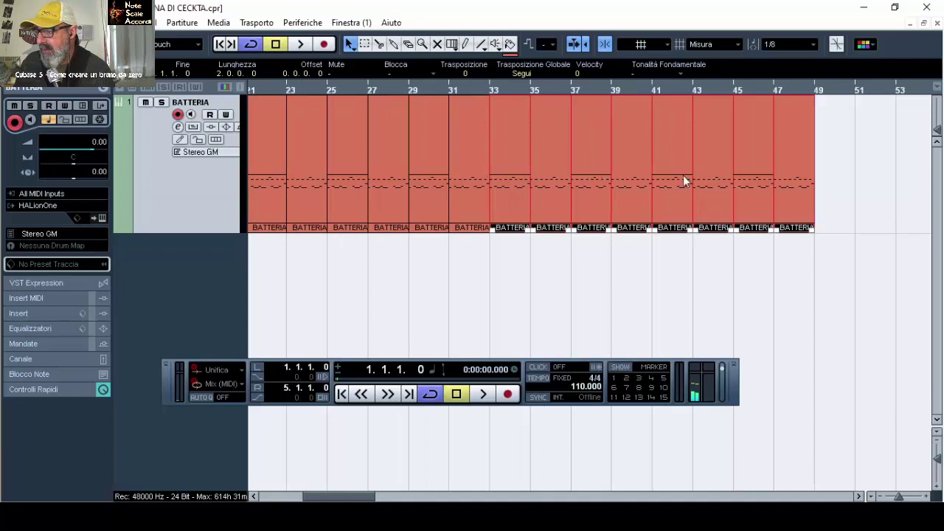
pyautogui.click(590, 291)
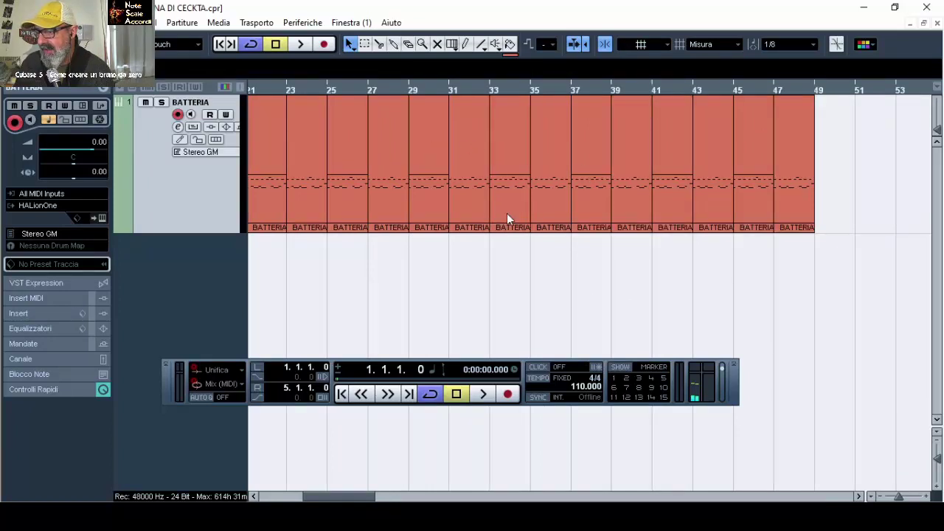
# - Colour the eight BATTERIA parts from bar 33 to bar 49 yellow with Color 4
pyautogui.moveTo(508, 247); pyautogui.dragTo(873, 158)
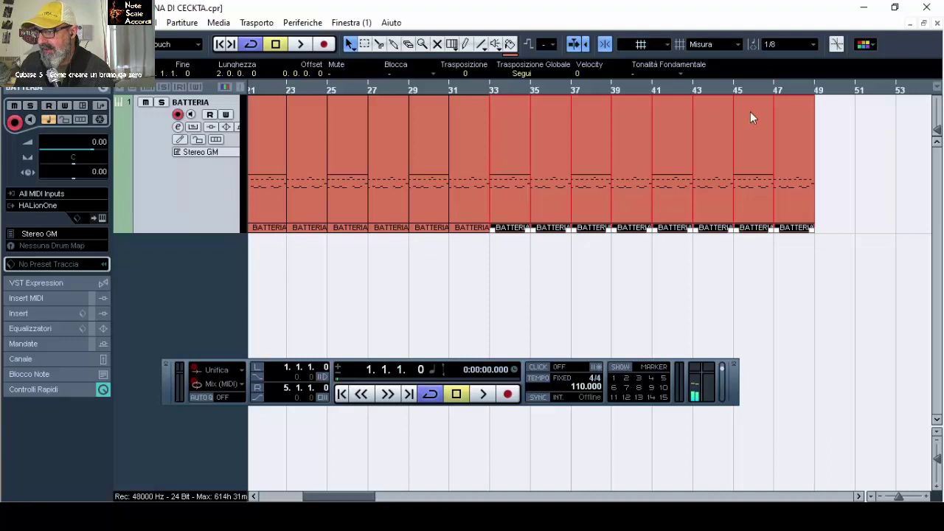
pyautogui.click(863, 46)
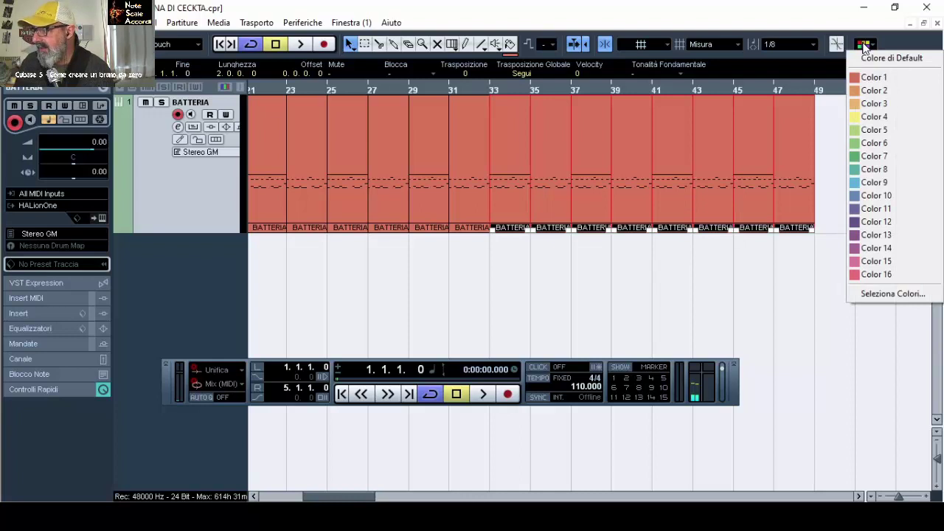
pyautogui.click(894, 117)
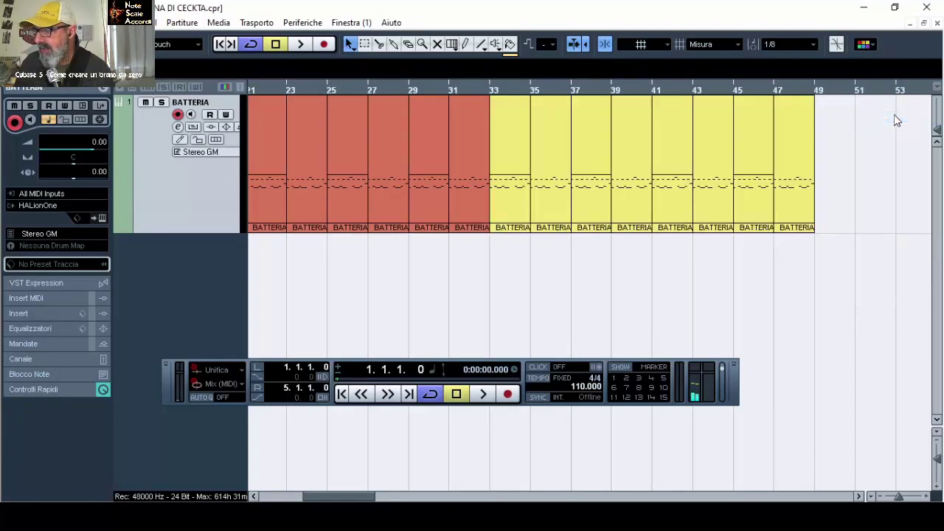
# - Colour the eight grey BATTERIA parts from bar 1 to bar 17 light blue with Color 9
pyautogui.moveTo(339, 496); pyautogui.dragTo(291, 497)
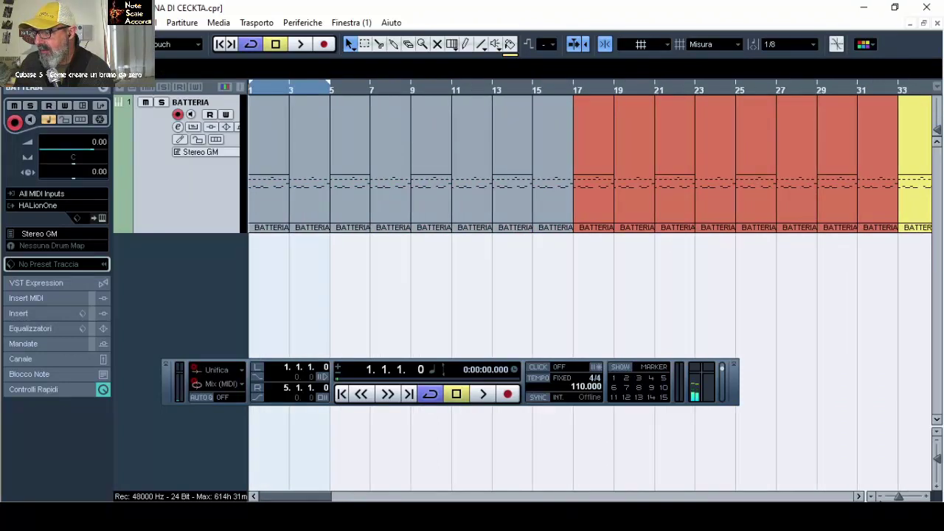
pyautogui.click(882, 498)
pyautogui.click(882, 498)
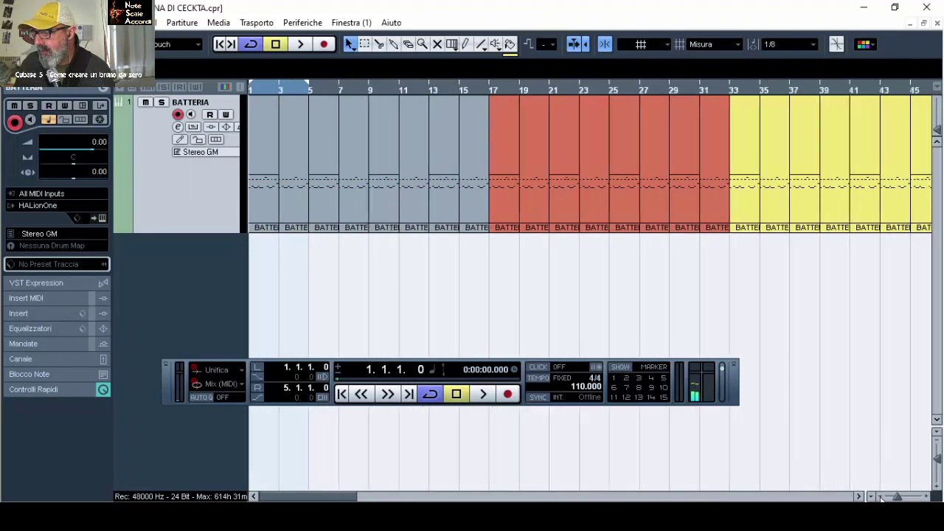
pyautogui.click(882, 498)
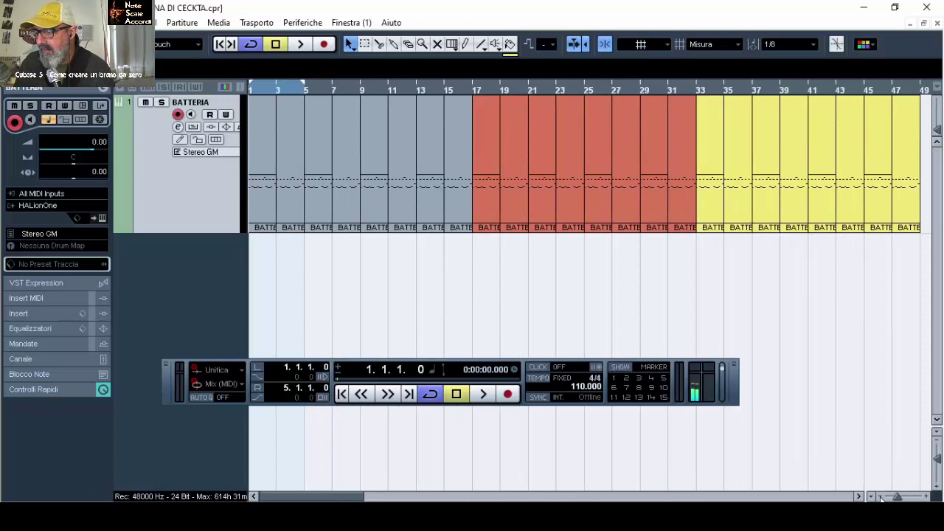
pyautogui.click(882, 499)
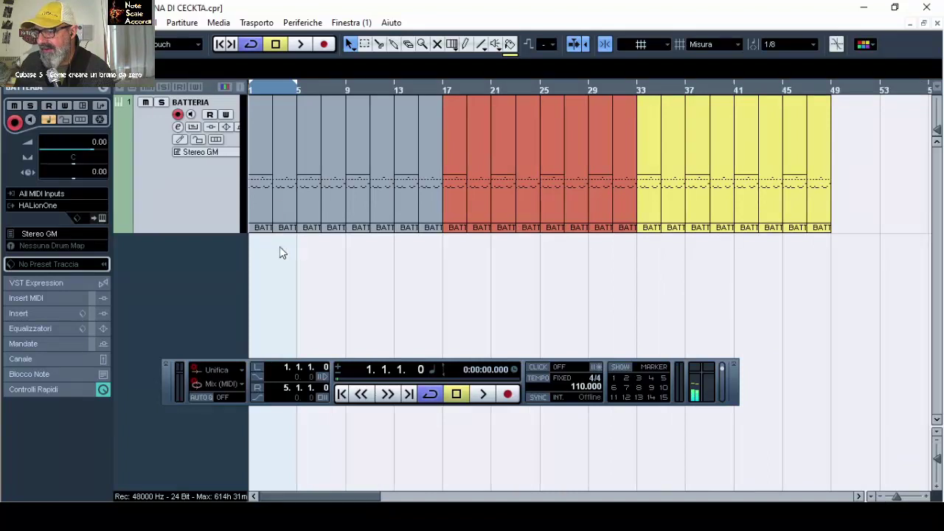
pyautogui.moveTo(267, 247); pyautogui.dragTo(862, 186)
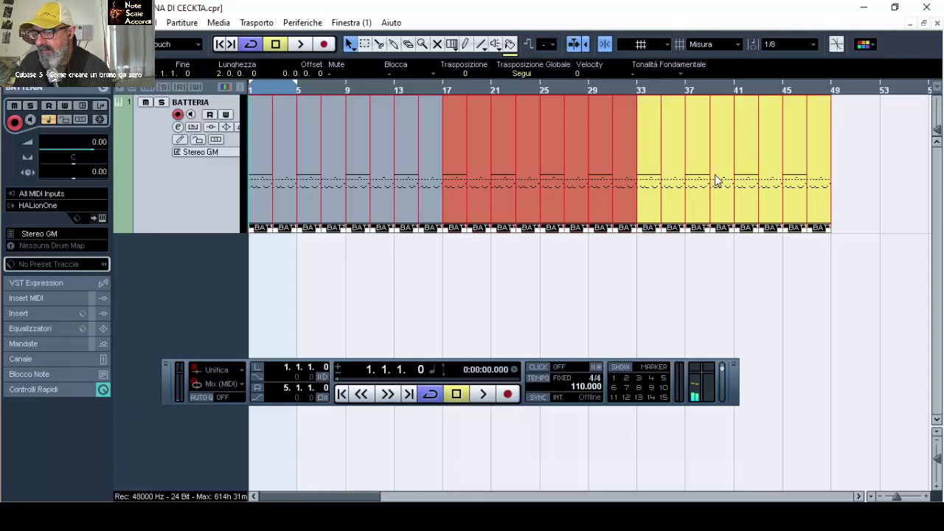
pyautogui.click(371, 264)
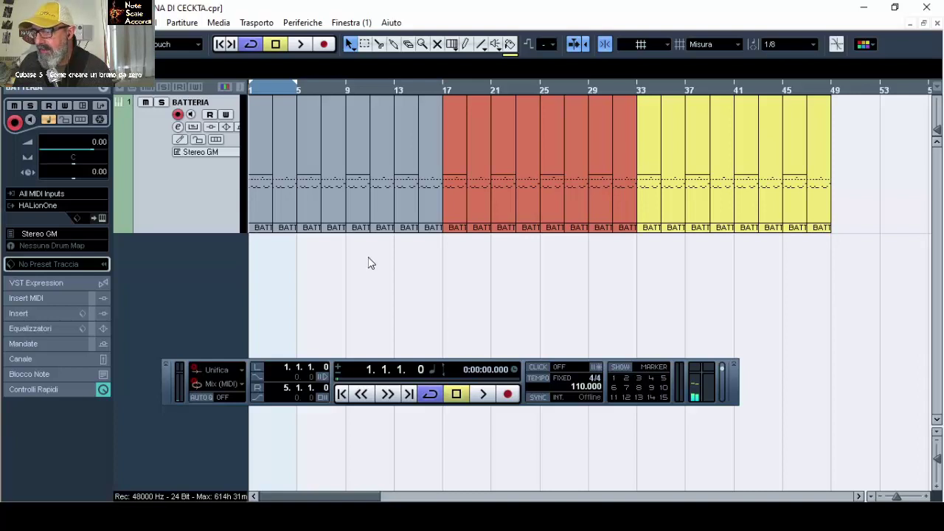
pyautogui.moveTo(263, 249); pyautogui.dragTo(434, 175)
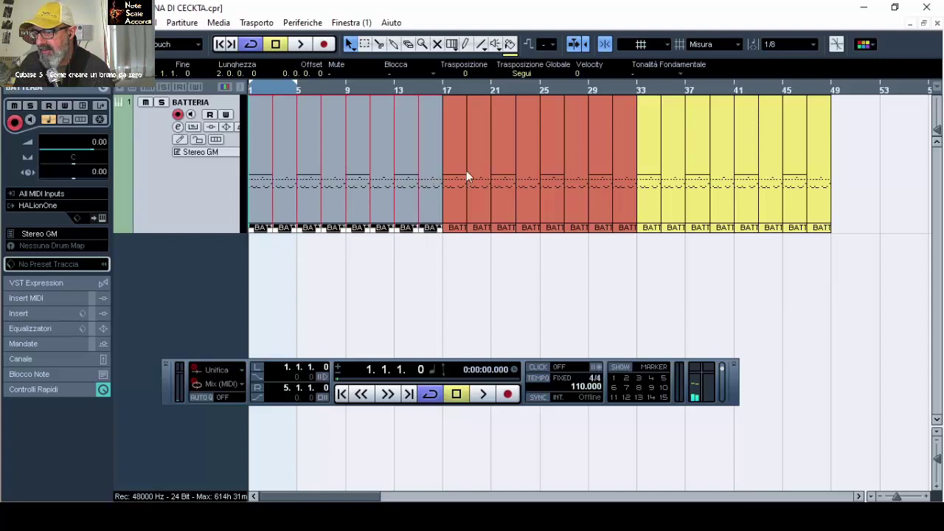
pyautogui.click(864, 46)
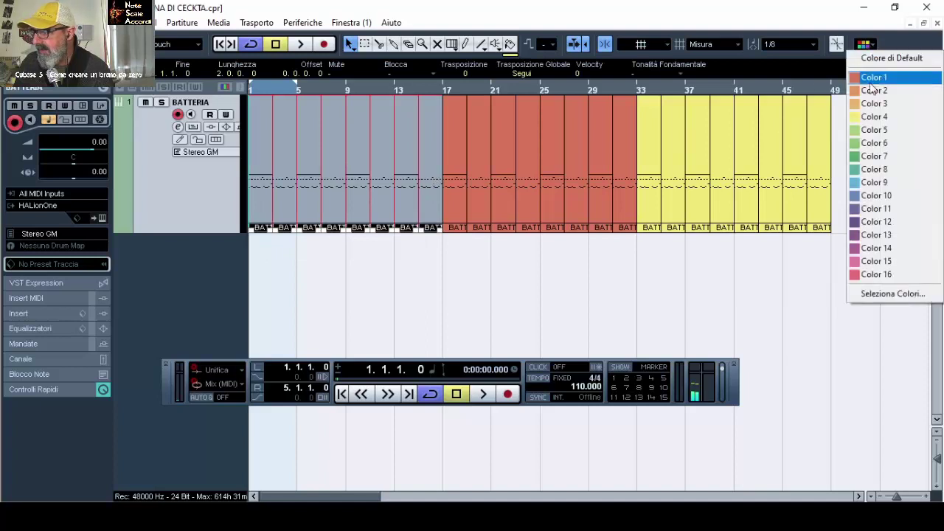
pyautogui.click(878, 183)
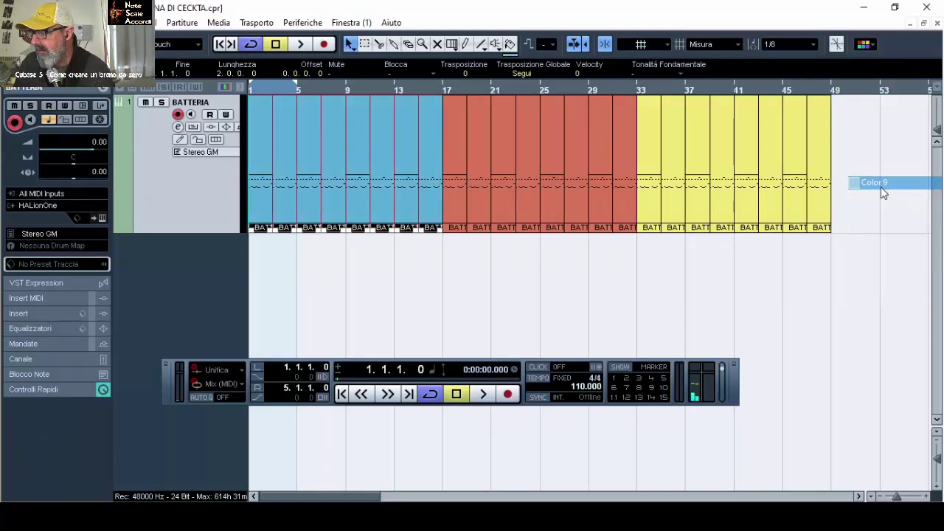
pyautogui.click(411, 258)
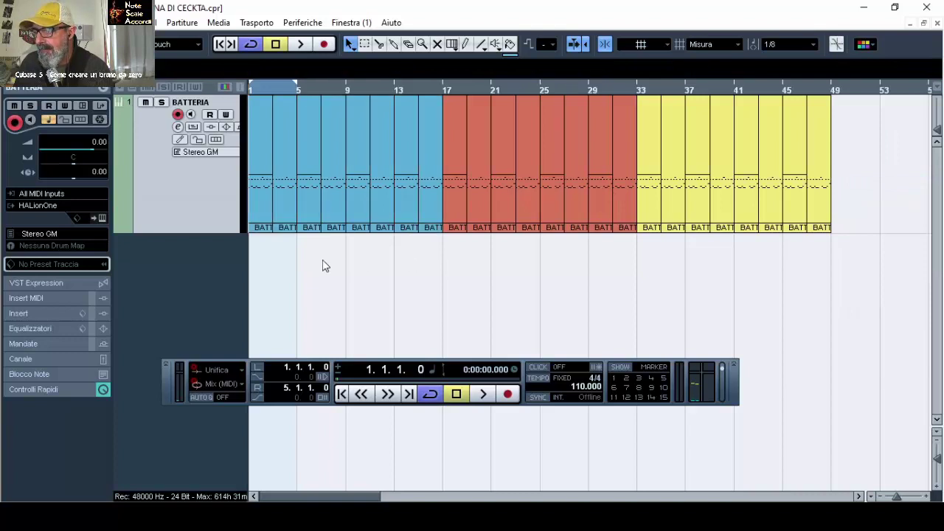
pyautogui.click(341, 178)
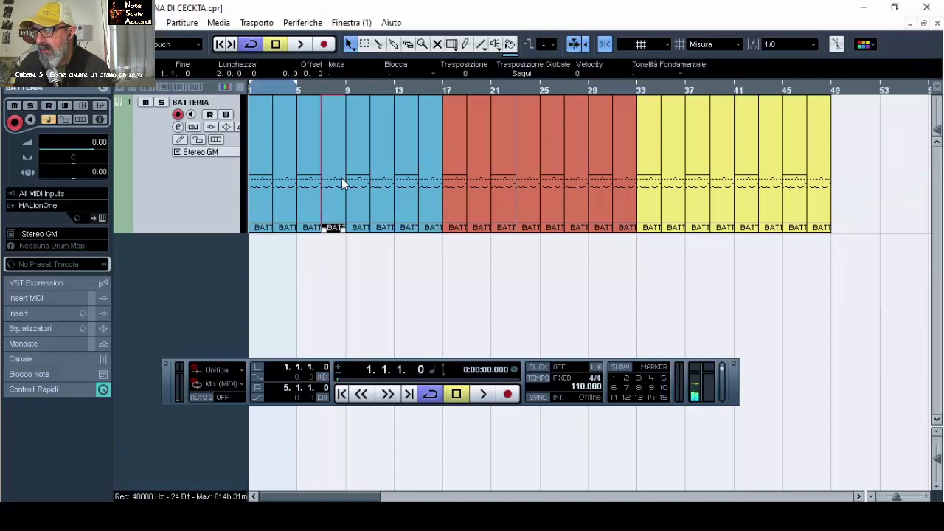
pyautogui.moveTo(268, 249); pyautogui.dragTo(424, 202)
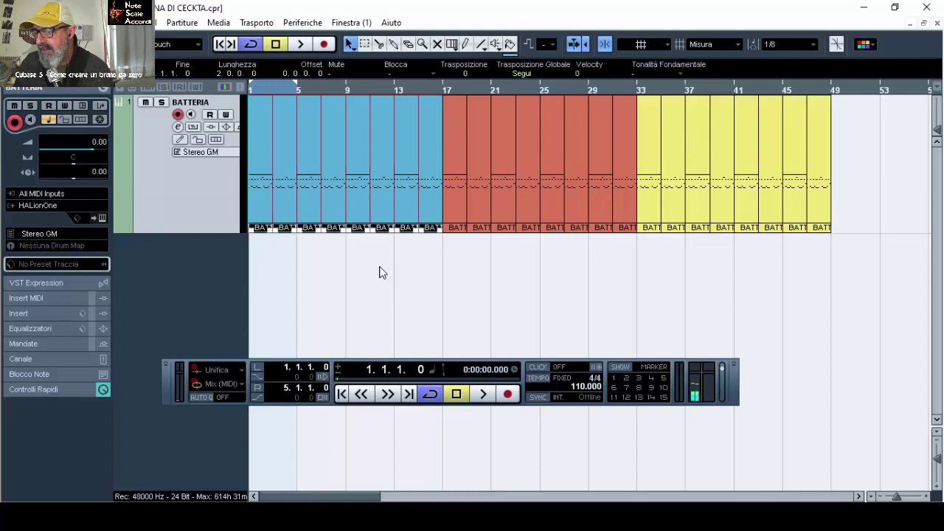
pyautogui.moveTo(459, 244); pyautogui.dragTo(622, 175)
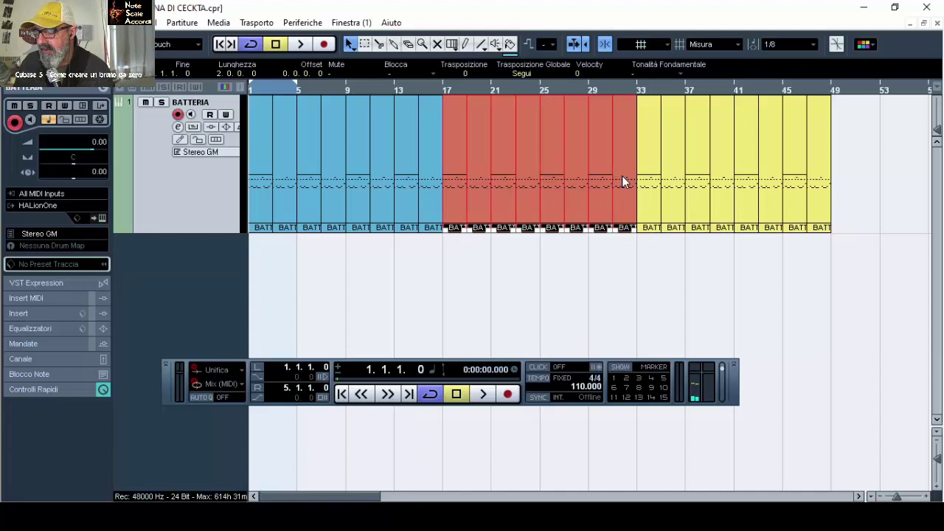
pyautogui.click(651, 250)
pyautogui.moveTo(651, 248); pyautogui.dragTo(824, 166)
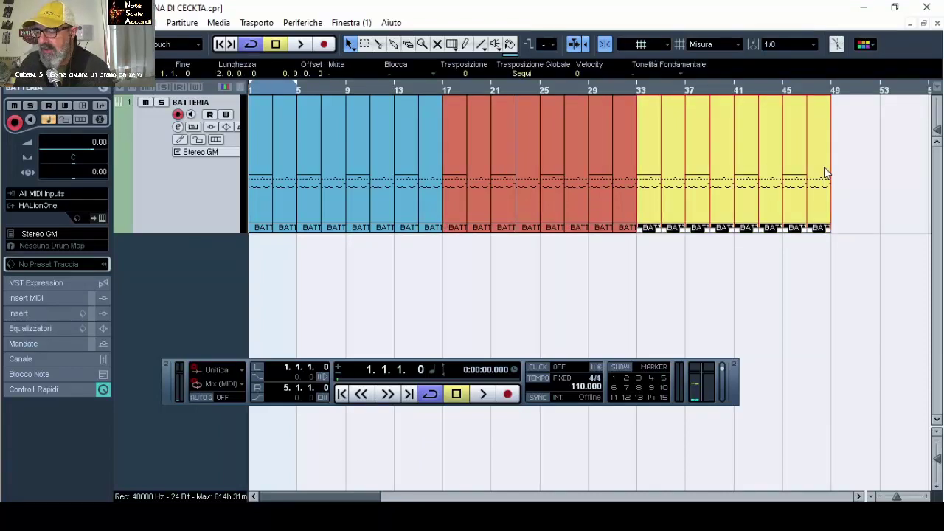
pyautogui.click(692, 277)
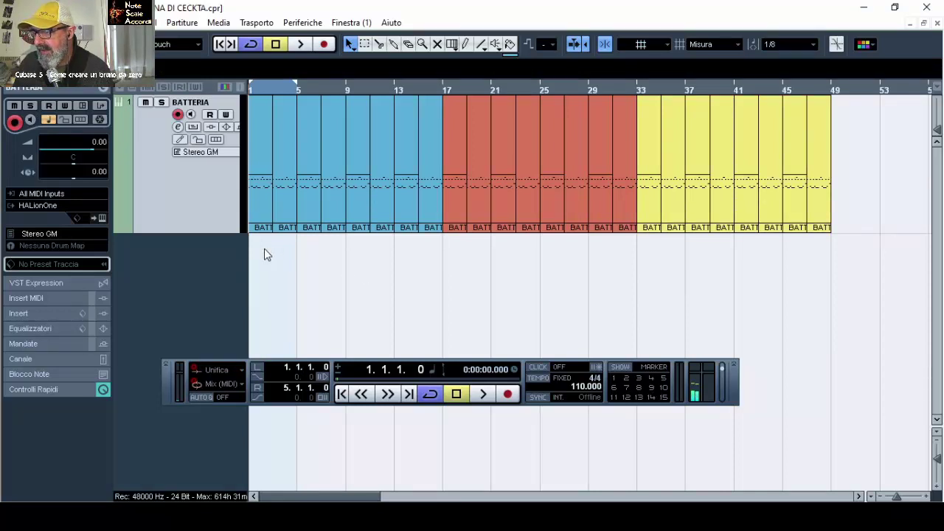
# - Move all the blue, red and yellow BATTERIA parts together so the first one starts at bar 5
pyautogui.moveTo(264, 249); pyautogui.dragTo(881, 165)
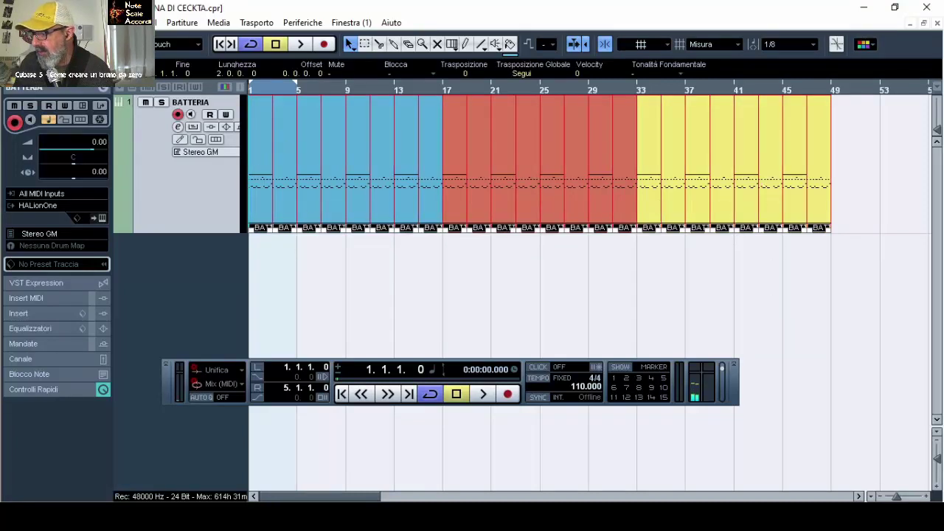
pyautogui.click(926, 499)
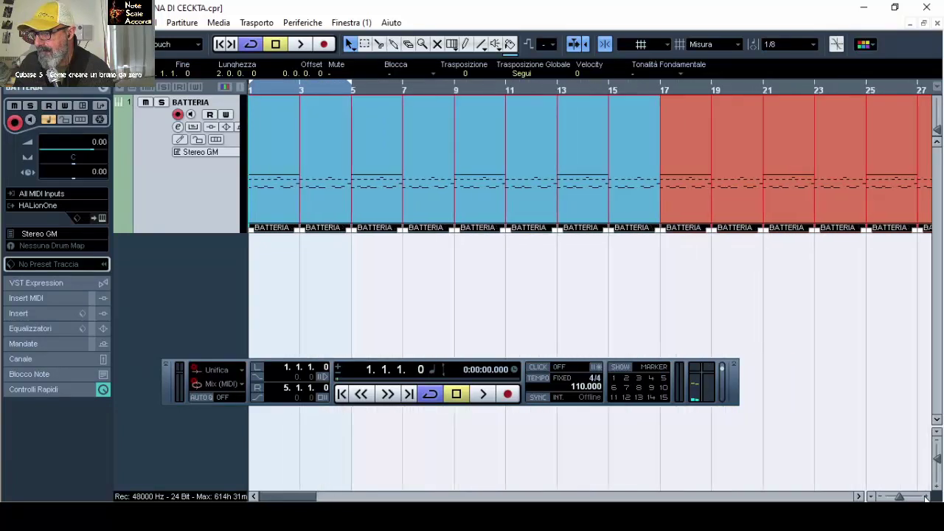
pyautogui.click(926, 498)
pyautogui.click(926, 498)
pyautogui.click(926, 498)
pyautogui.click(926, 498)
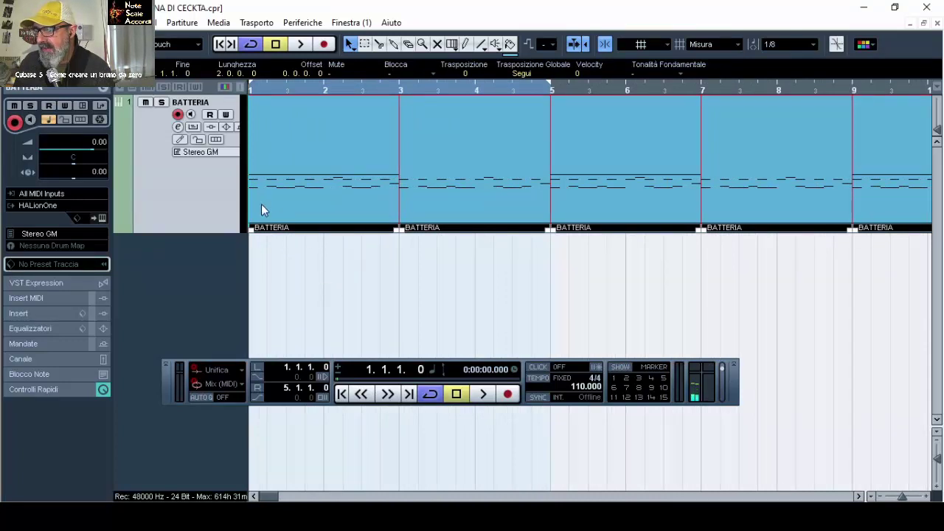
pyautogui.moveTo(264, 203); pyautogui.dragTo(537, 200)
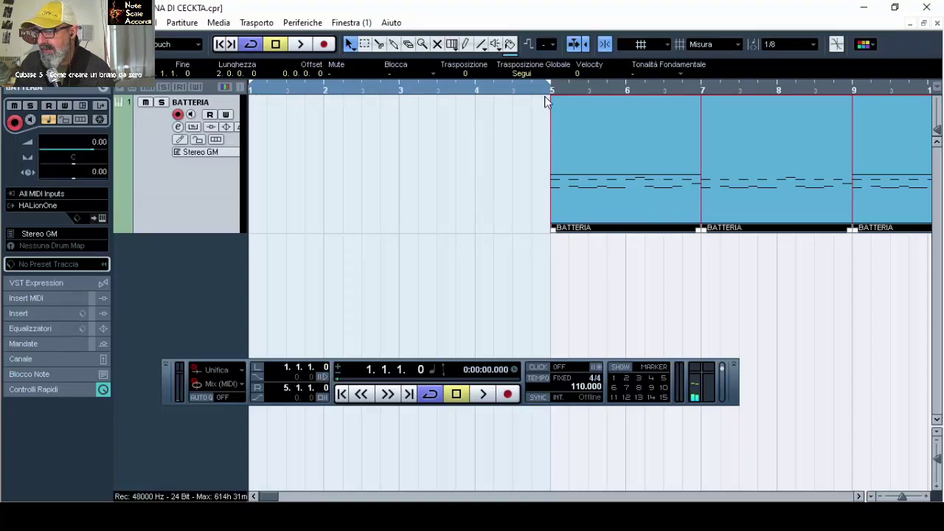
pyautogui.click(615, 293)
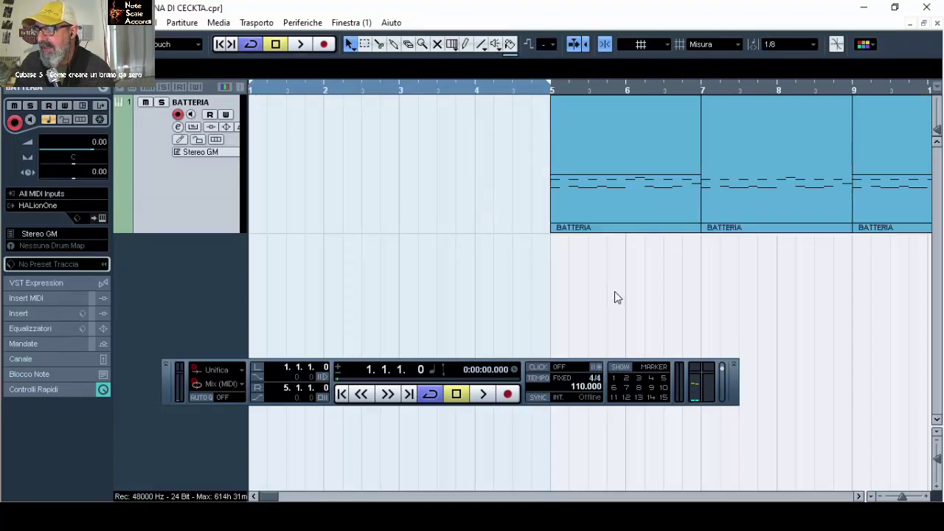
# - Copy the first blue BATTERIA part from bar 5 to bar 3, so the two-bar copy ends where the blue section begins
pyautogui.moveTo(878, 500); pyautogui.dragTo(878, 500)
pyautogui.click(879, 499)
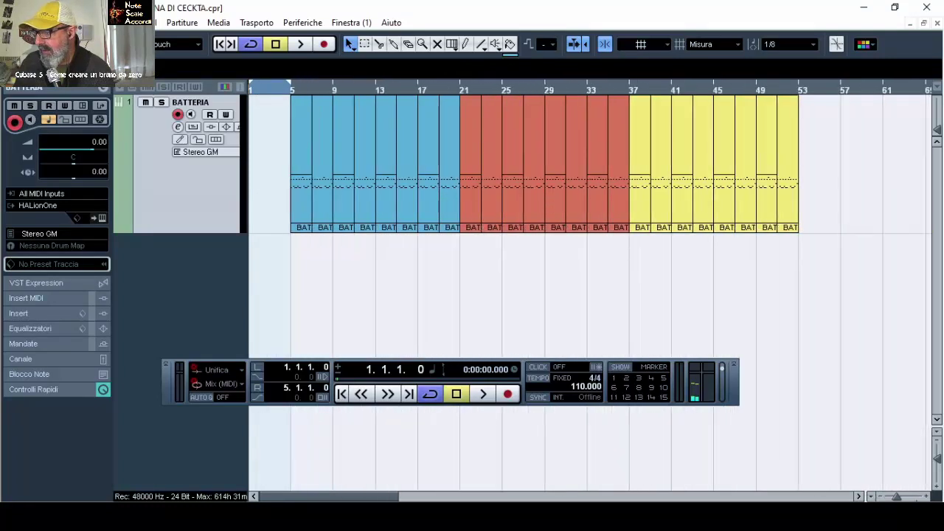
pyautogui.click(929, 497)
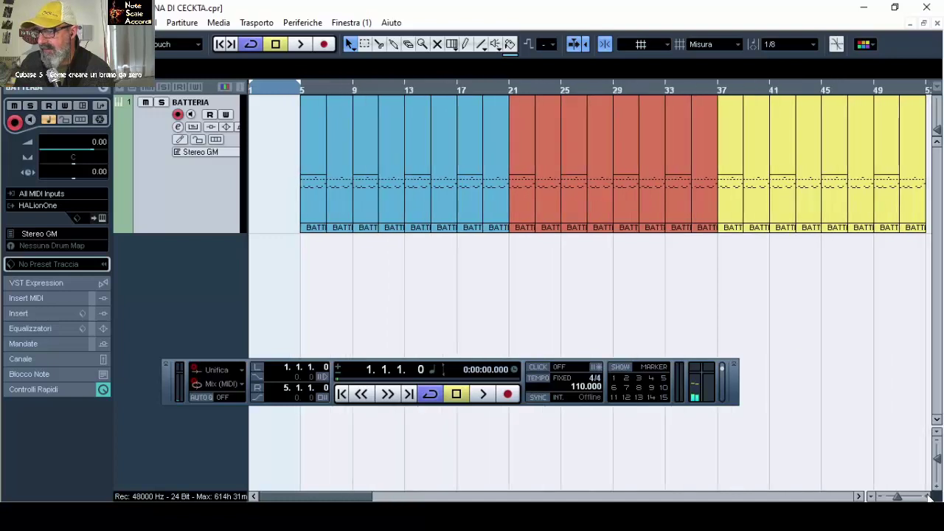
pyautogui.click(929, 497)
pyautogui.click(929, 497)
pyautogui.click(929, 496)
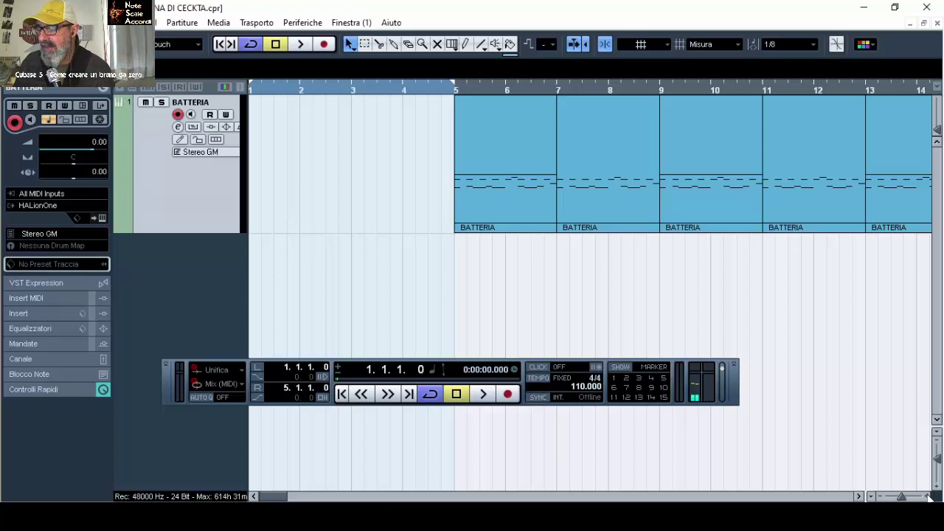
pyautogui.click(477, 157)
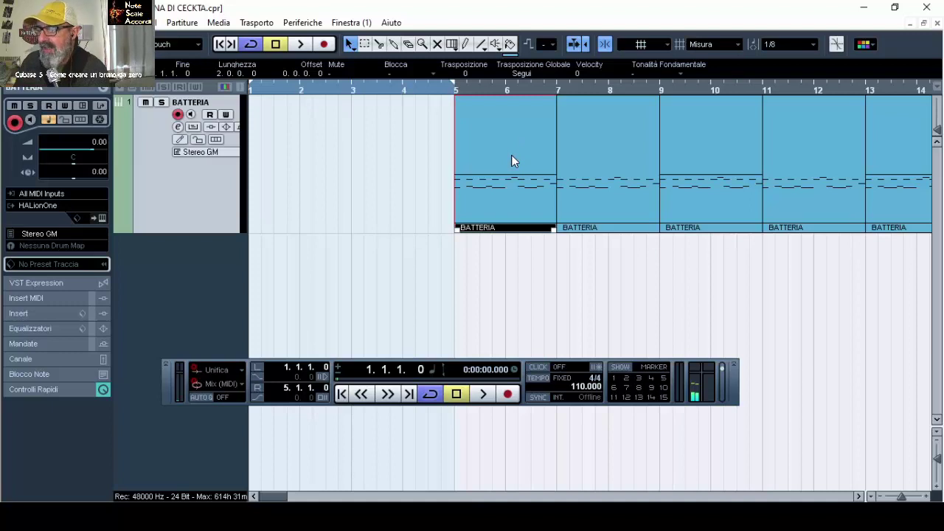
pyautogui.press('alt')
pyautogui.moveTo(515, 159); pyautogui.dragTo(410, 158)
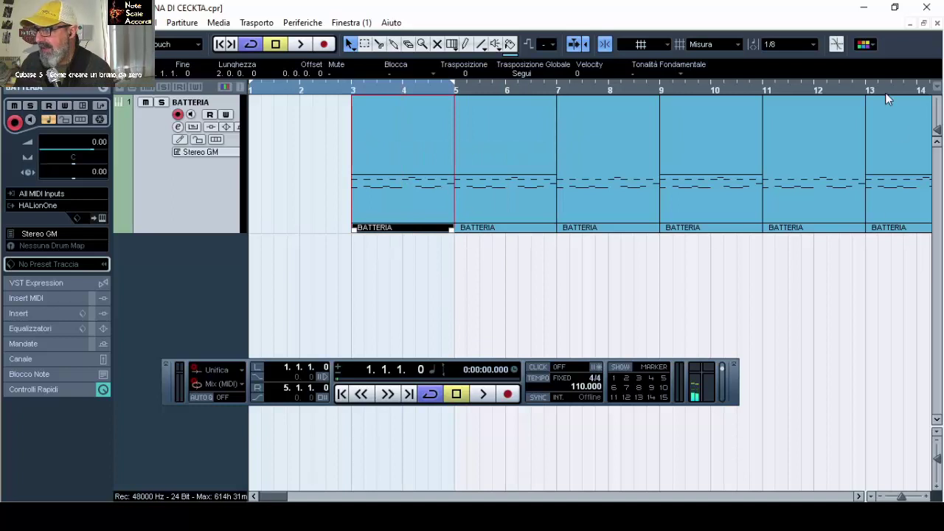
# - Colour the copied BATTERIA part from bar 3 to bar 5 dark green and deselect it
pyautogui.click(867, 45)
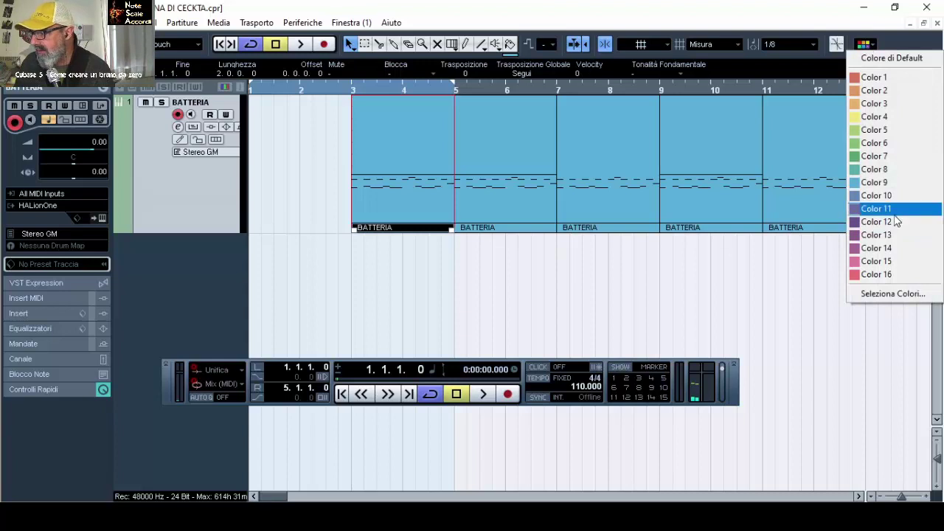
pyautogui.click(883, 145)
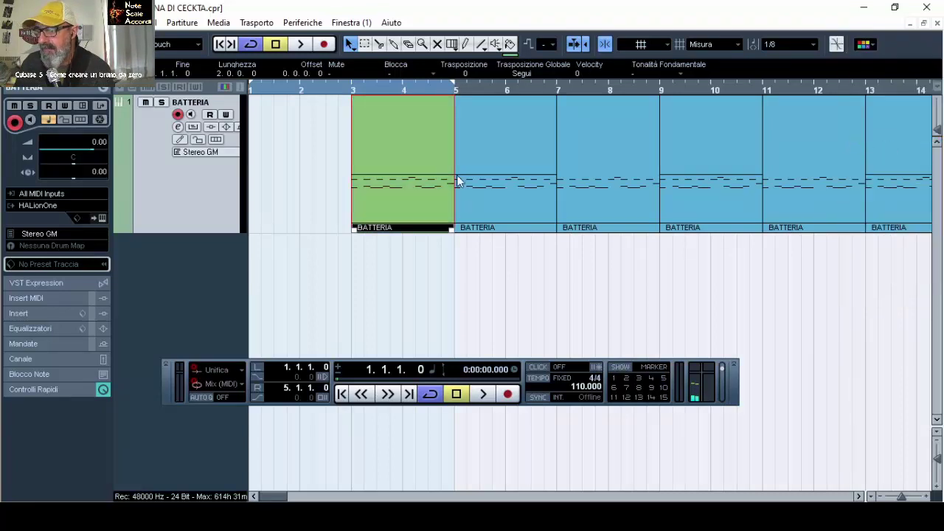
pyautogui.click(865, 44)
pyautogui.click(889, 170)
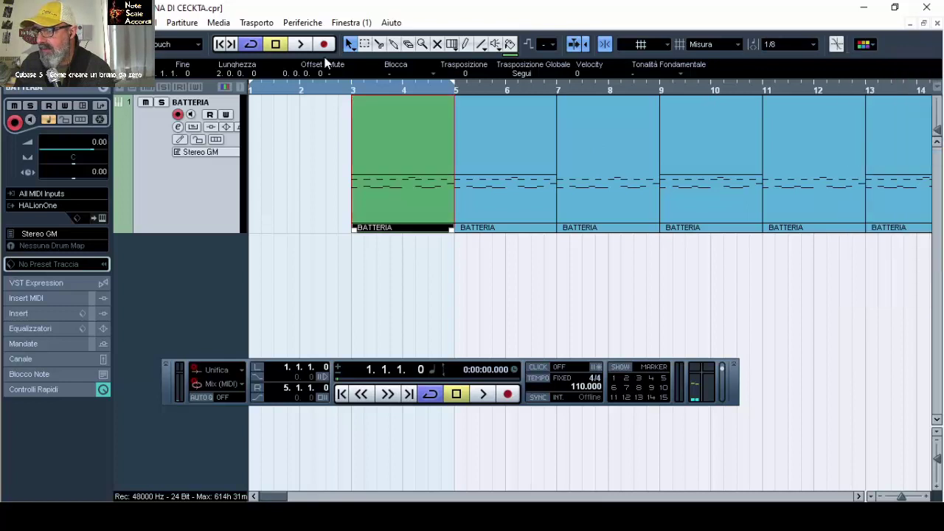
pyautogui.click(436, 344)
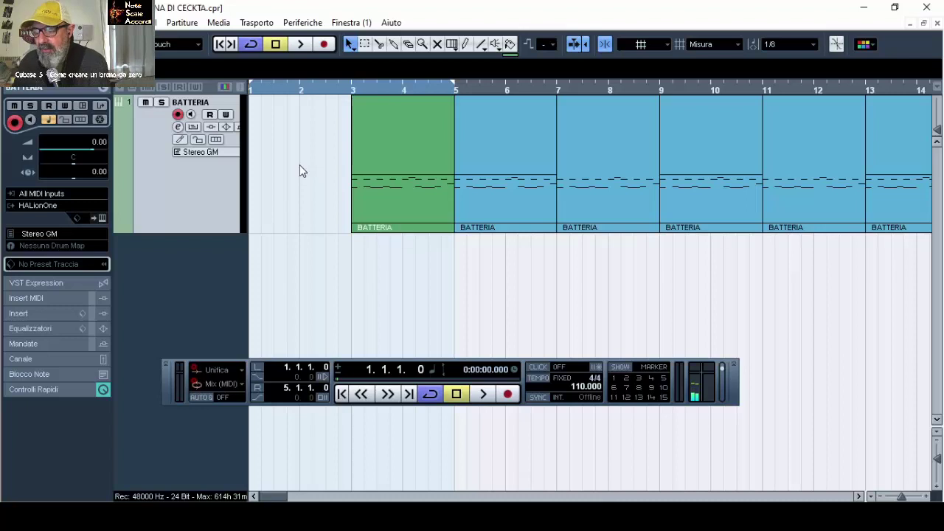
# - Set the right locator to bar 53, at the end of the last yellow BATTERIA part, and turn off cycle playback
pyautogui.click(859, 496)
pyautogui.click(860, 496)
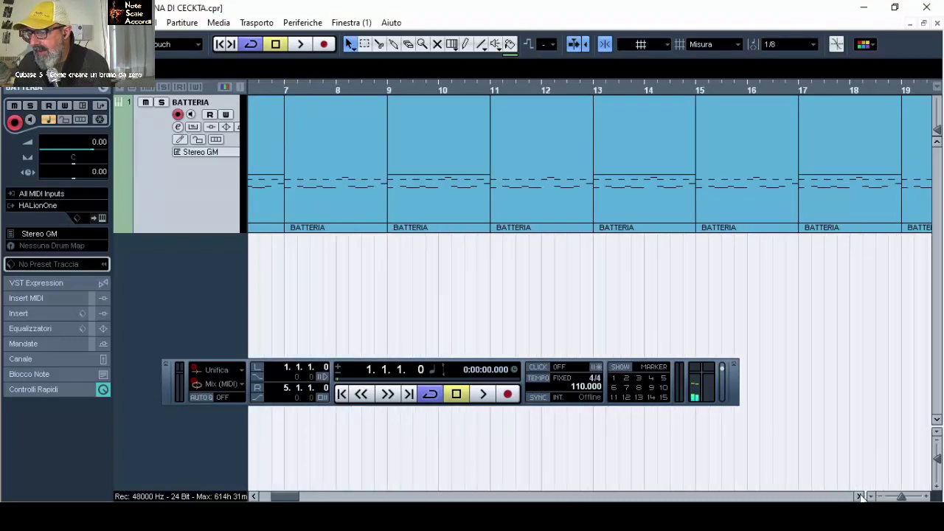
pyautogui.moveTo(285, 496); pyautogui.dragTo(270, 497)
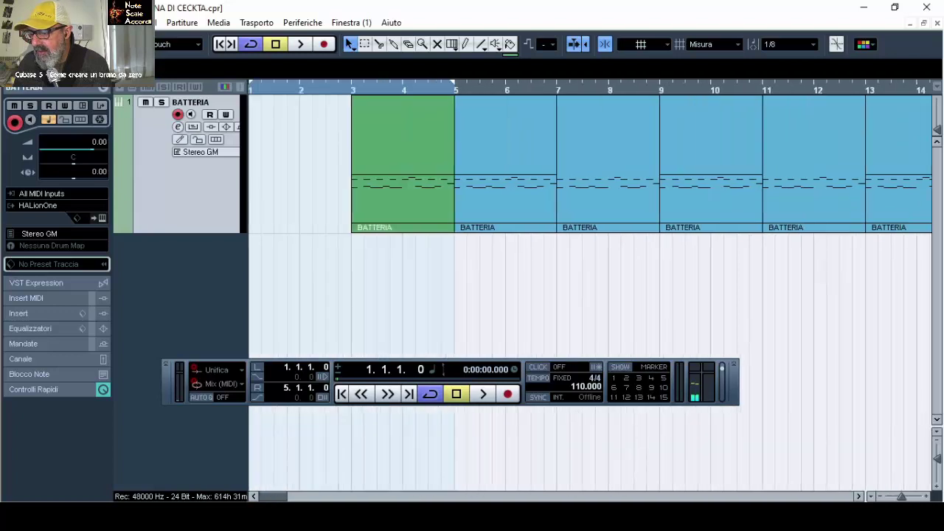
pyautogui.click(879, 498)
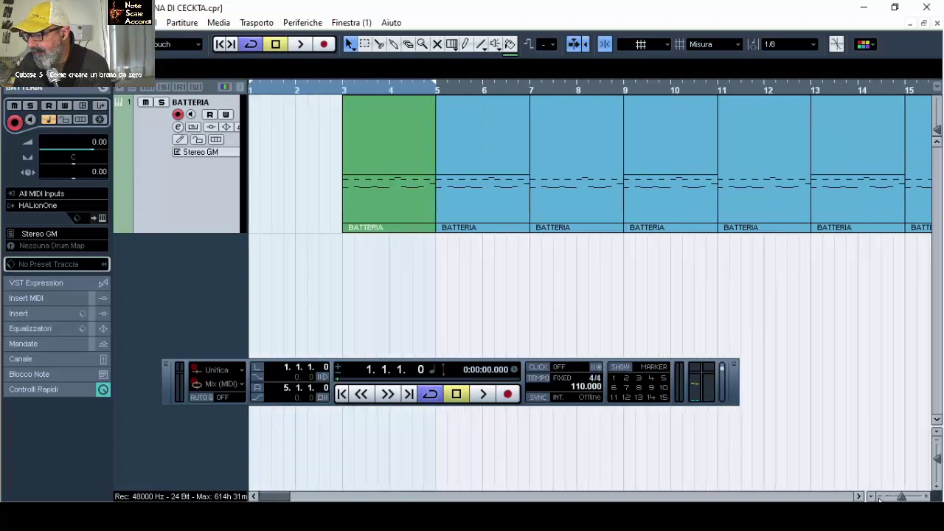
pyautogui.click(878, 498)
pyautogui.click(880, 498)
pyautogui.click(881, 499)
pyautogui.click(883, 500)
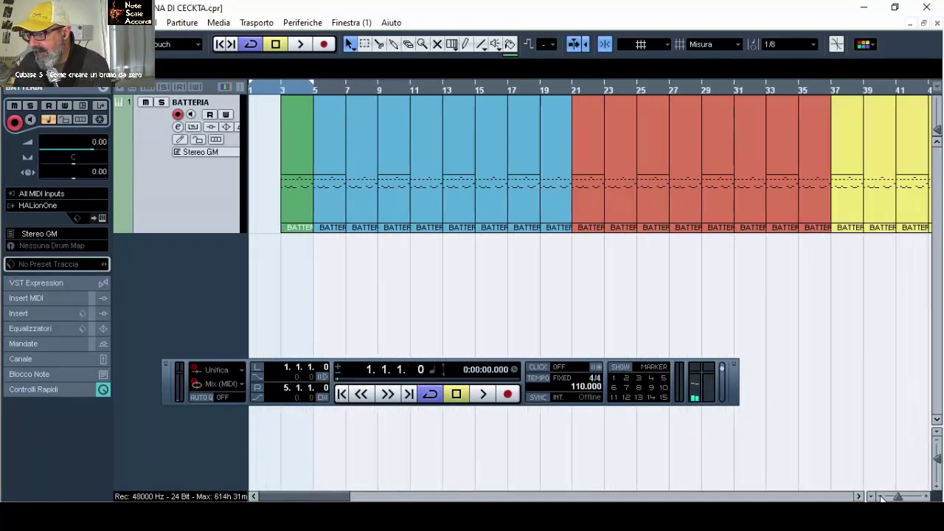
pyautogui.click(882, 500)
pyautogui.click(883, 499)
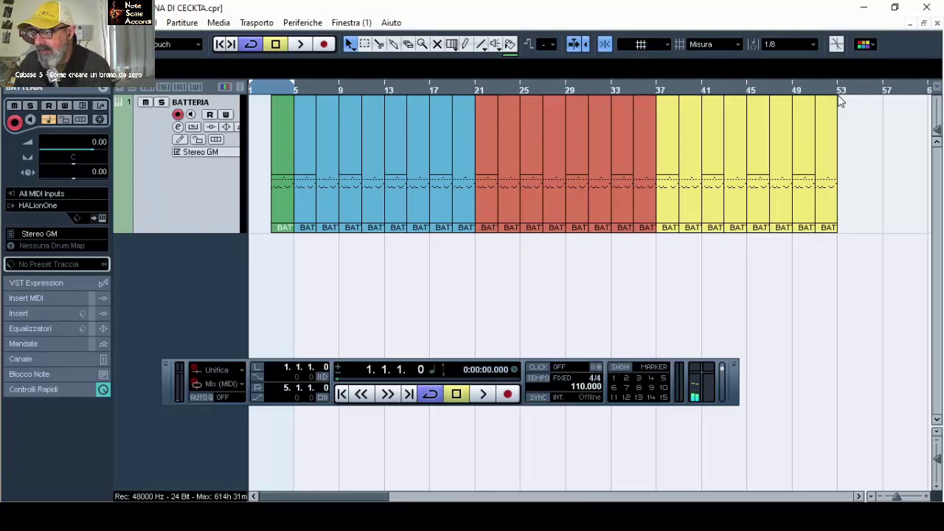
pyautogui.doubleClick(292, 391)
pyautogui.write('53')
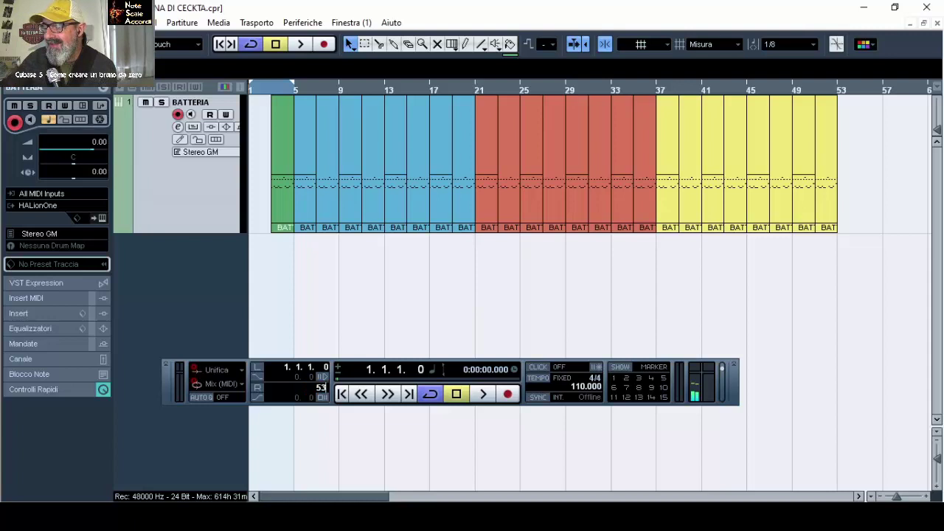
pyautogui.press('Return')
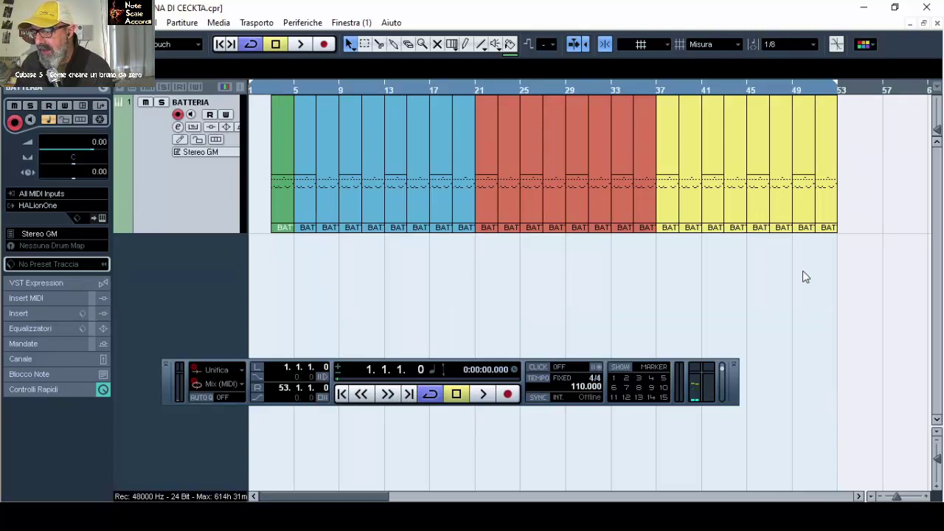
pyautogui.click(432, 396)
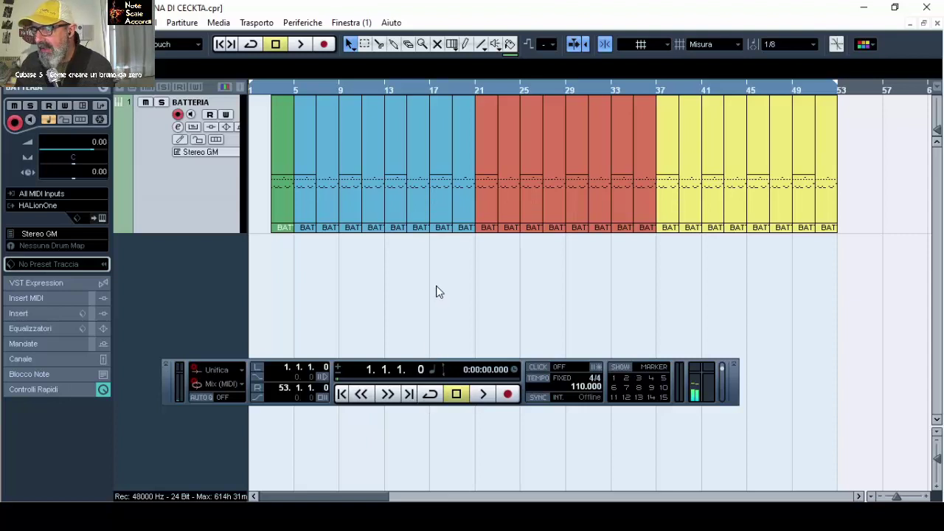
# - Play the drum arrangement from bar 1 past the green intro into the blue section, stop playback and return to the project start
pyautogui.click(492, 395)
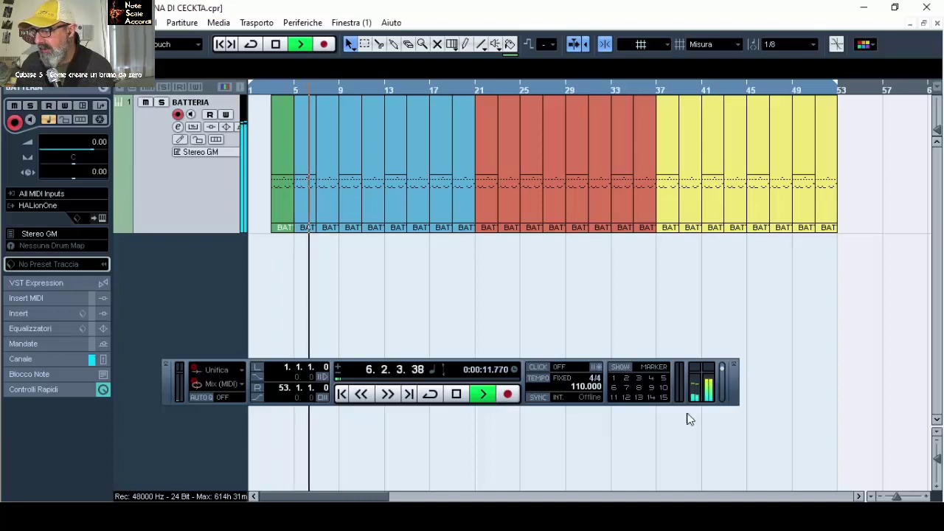
pyautogui.click(928, 497)
pyautogui.click(929, 497)
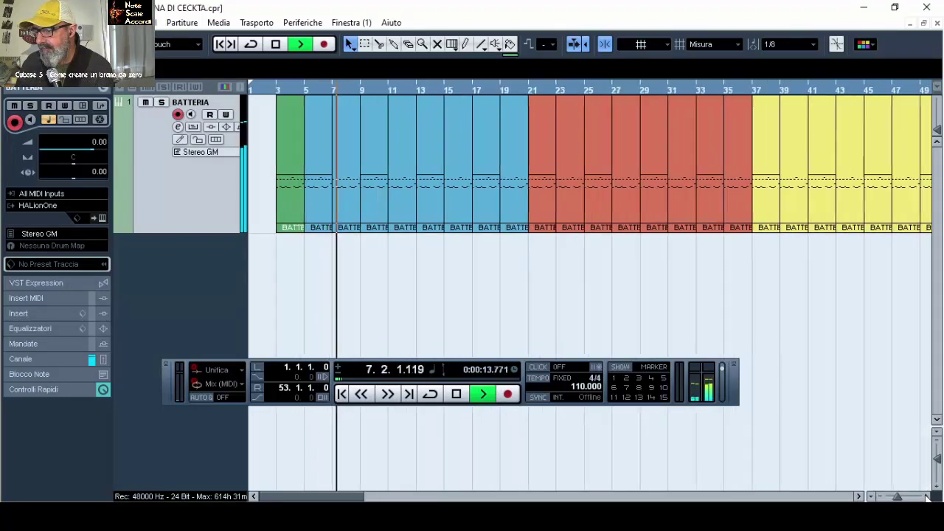
pyautogui.click(928, 497)
pyautogui.click(928, 497)
pyautogui.click(929, 497)
pyautogui.click(928, 498)
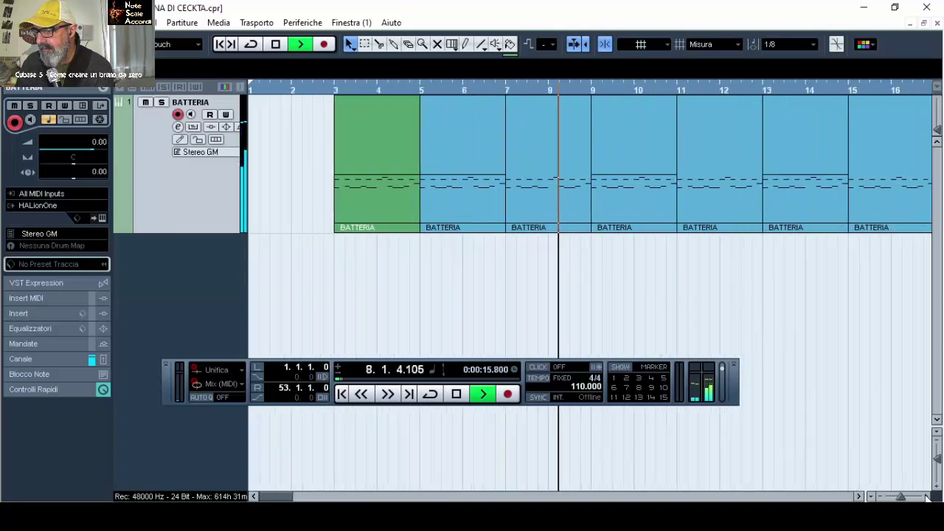
pyautogui.click(928, 497)
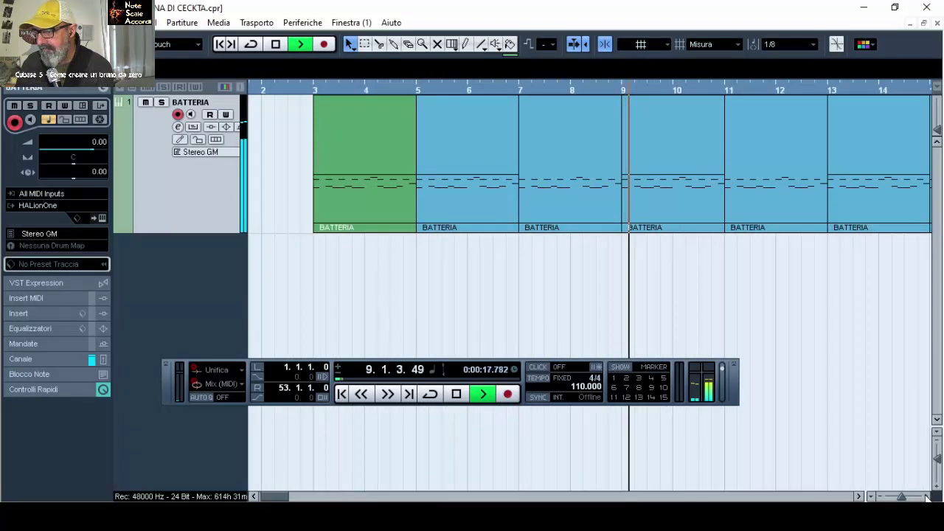
pyautogui.click(456, 397)
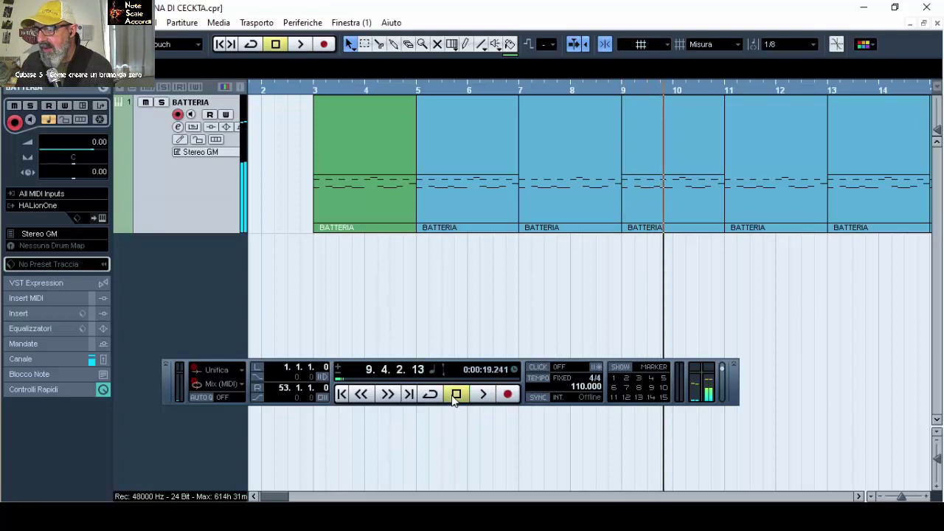
pyautogui.click(343, 394)
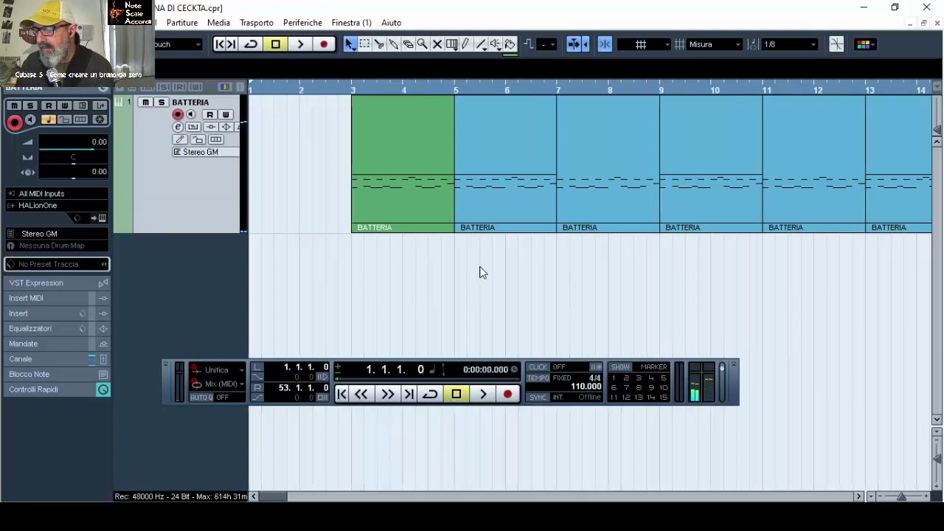